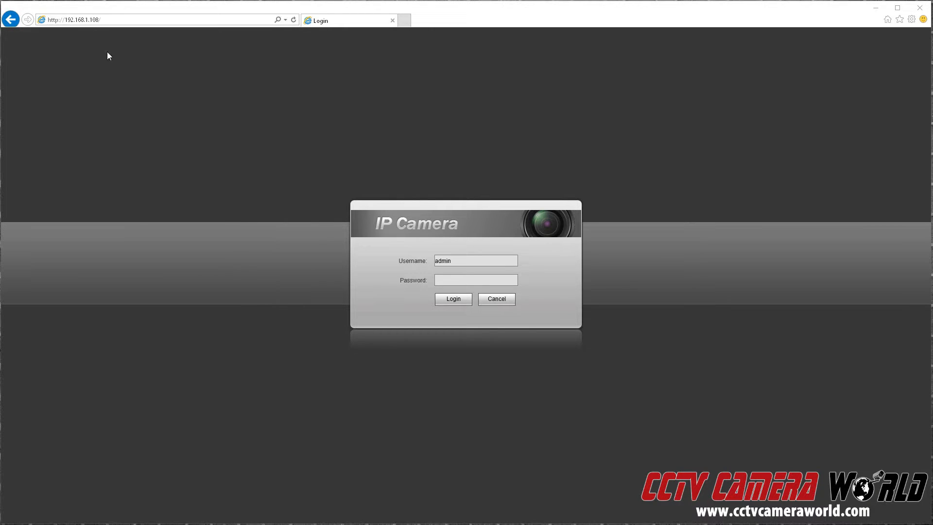
Sign in to the camera at 192.168.1.108 as admin with the account password.
click(92, 20)
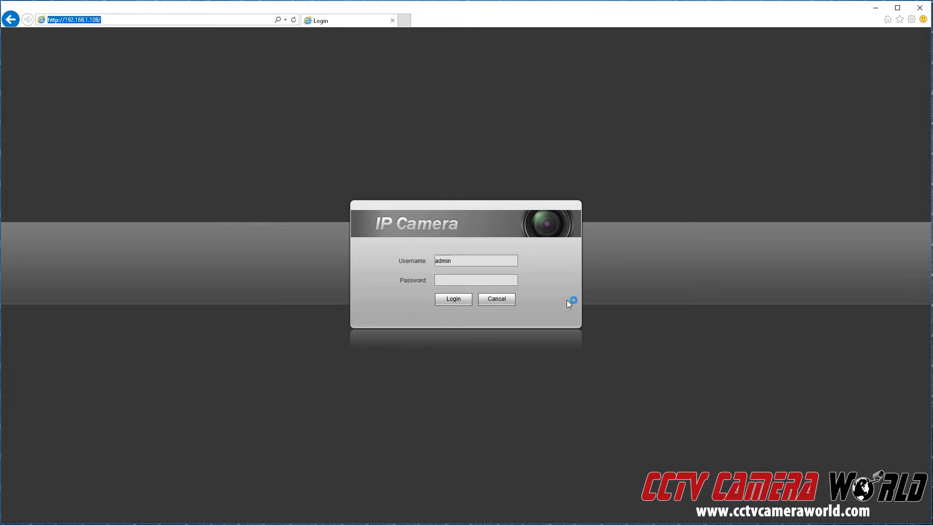
click(467, 256)
click(466, 278)
text(admi)
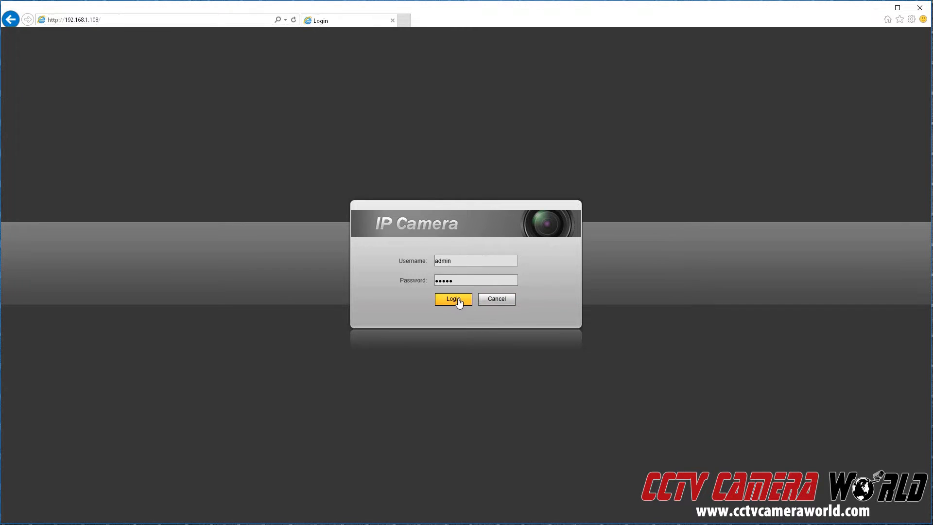
click(458, 300)
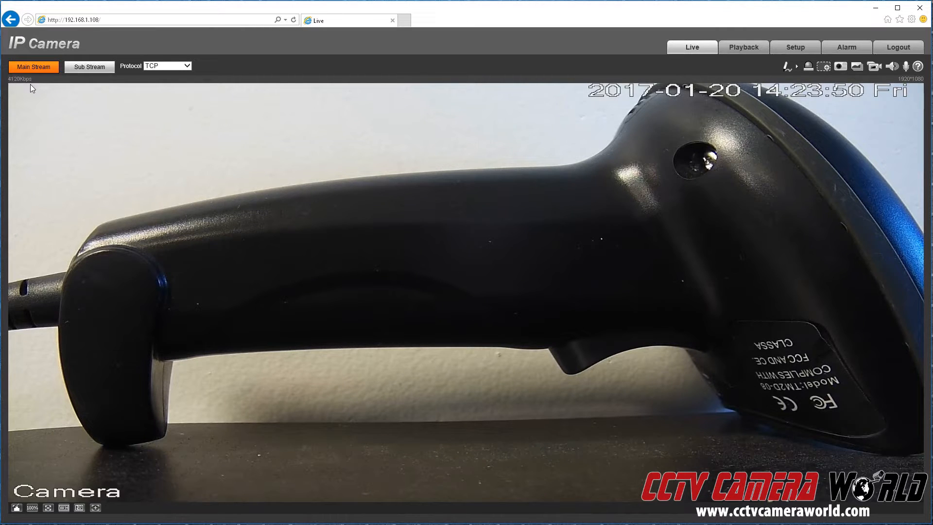
Compare Sub Stream and Main Stream live video, then go to the Setup pages.
click(97, 71)
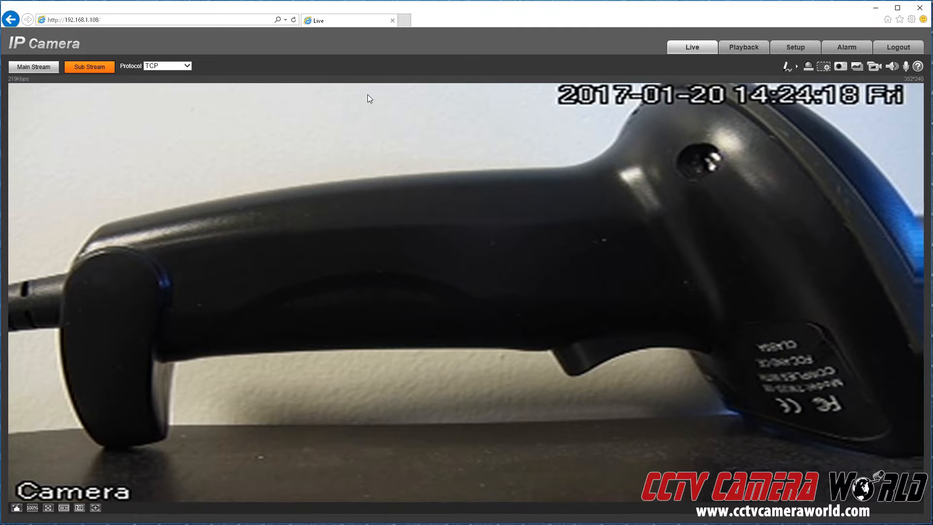
click(35, 68)
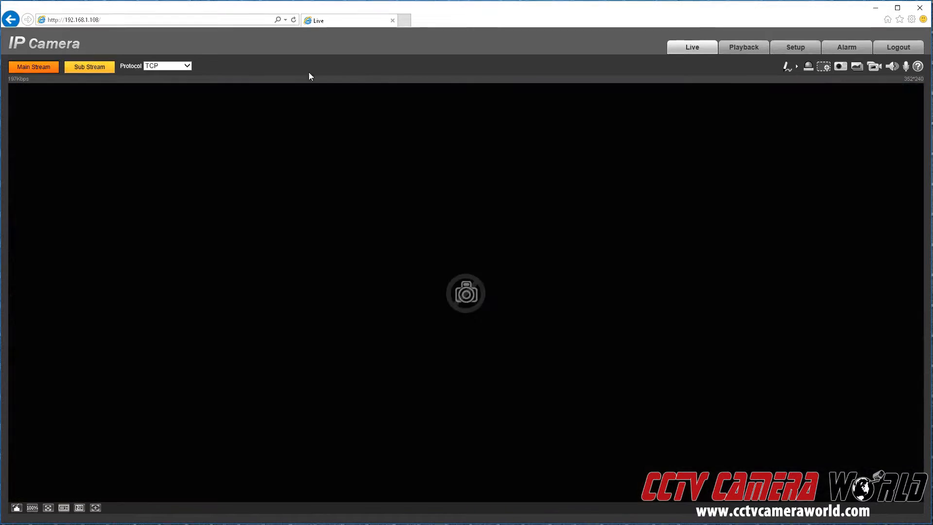
click(800, 48)
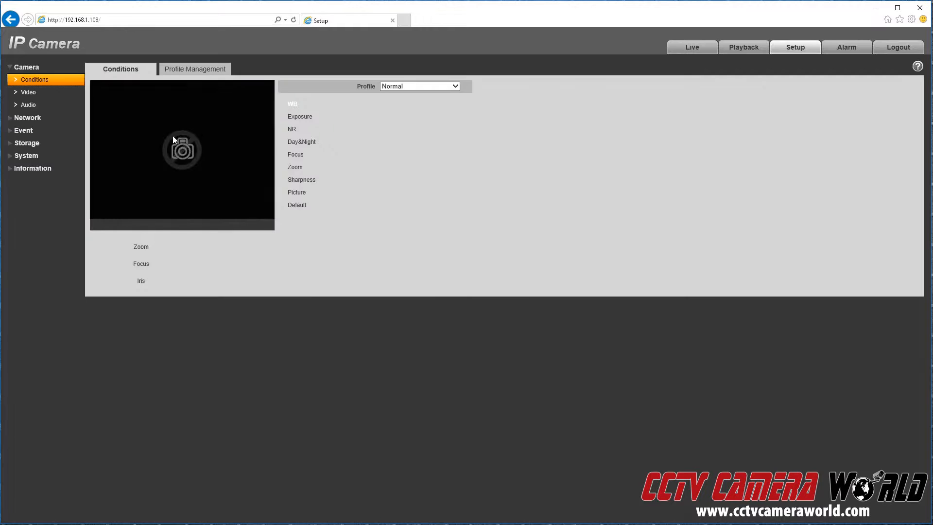
In Camera > Video, keep main bit rate 4096, set sub stream resolution D1 (704*480), and save.
click(29, 93)
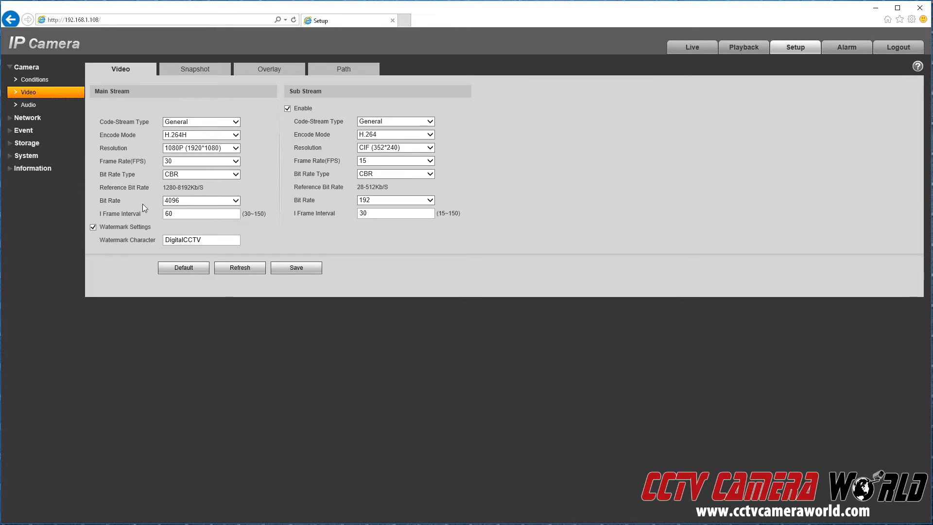
click(186, 203)
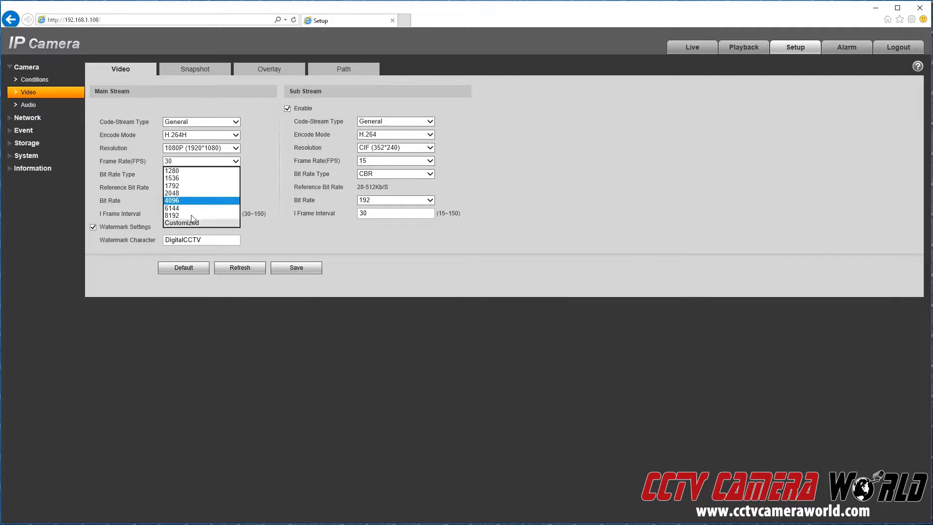
click(125, 307)
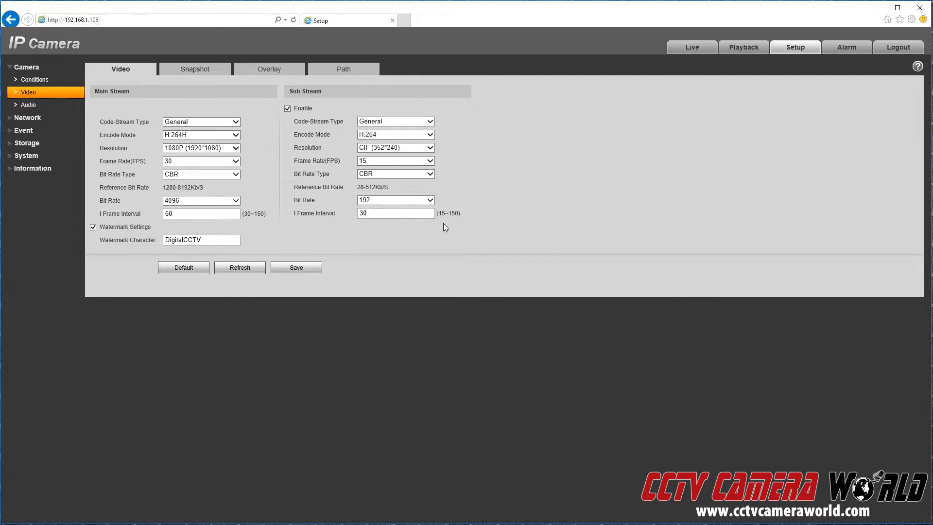
click(392, 149)
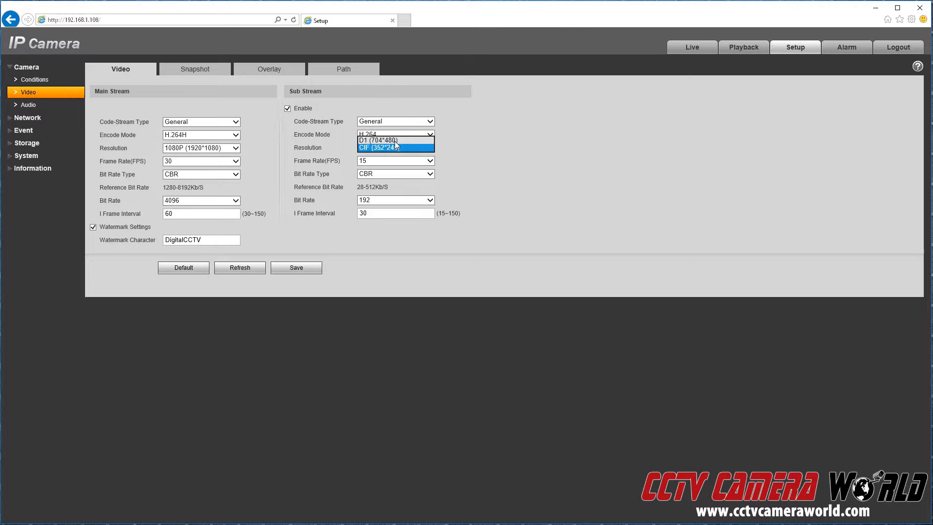
click(391, 148)
click(429, 148)
click(379, 140)
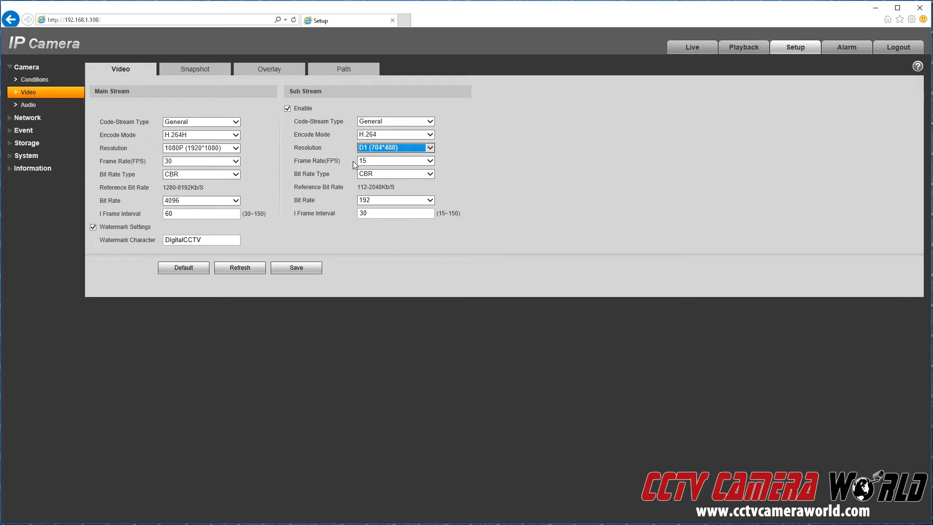
click(294, 268)
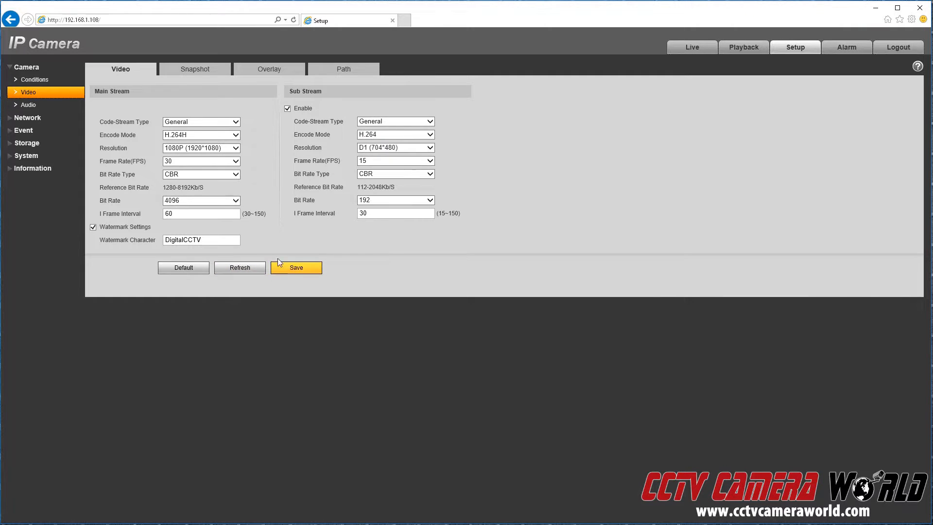
Keep the sub stream bit rate at 192 and return to the Live view.
click(372, 200)
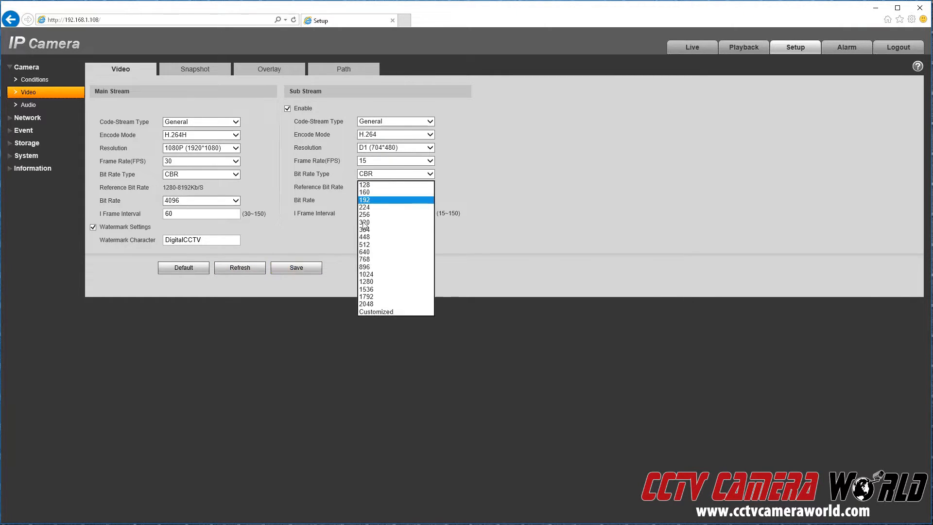
click(370, 200)
click(297, 267)
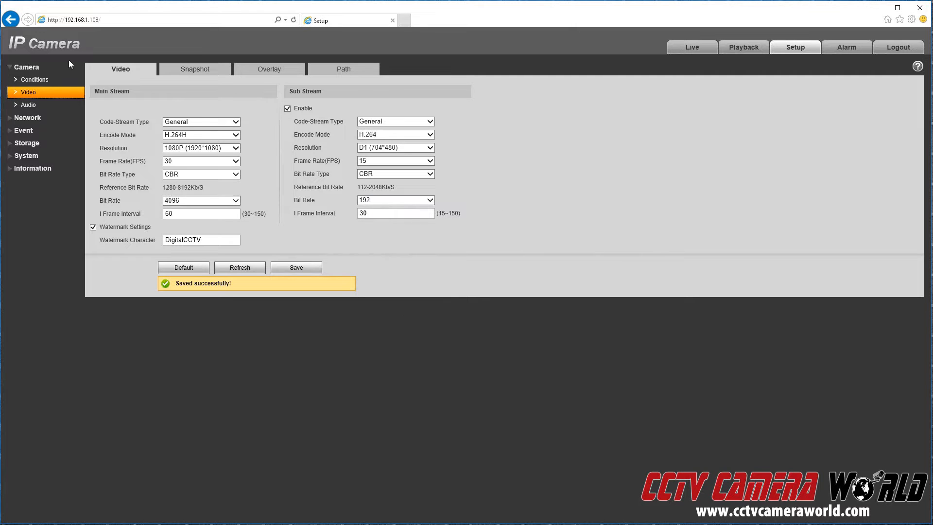
click(696, 49)
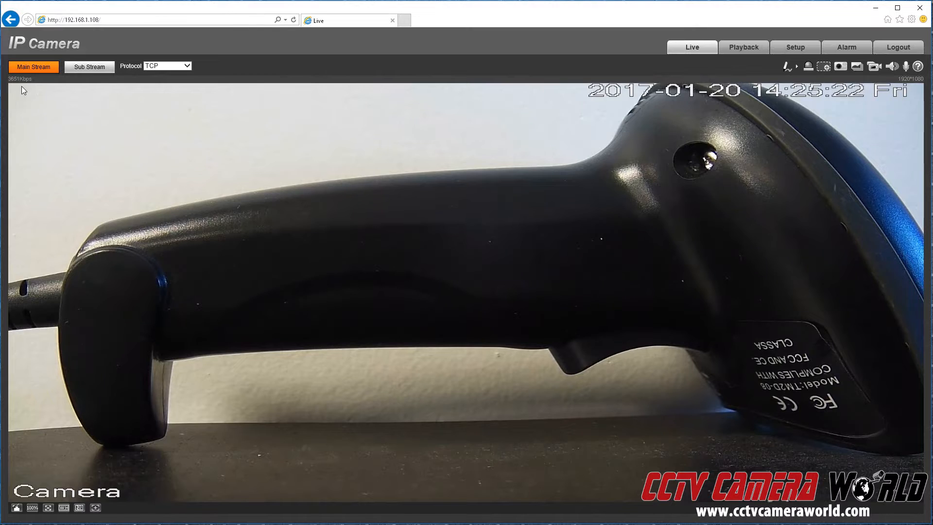
Play the 704*480 sub stream live and show the Zoom, Focus and Iris lens panel.
click(76, 70)
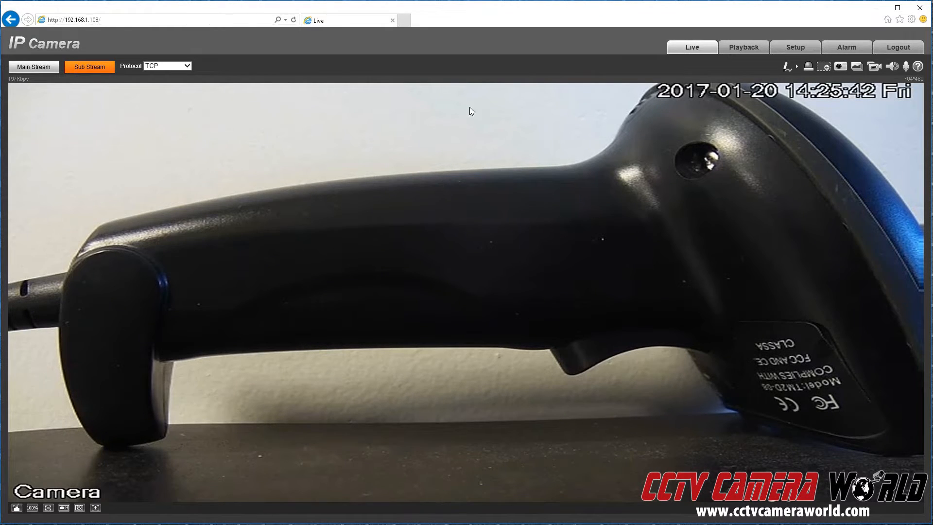
click(99, 509)
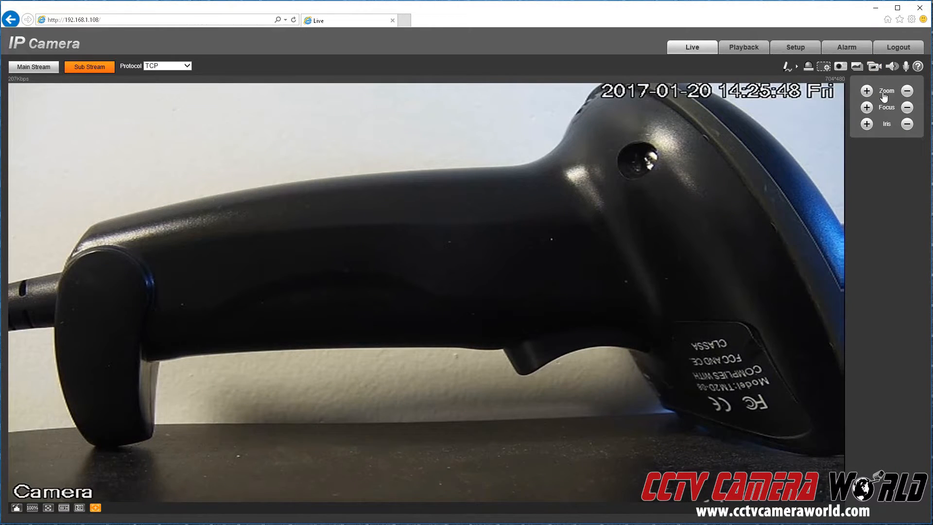
Zoom the camera lens in several times and back out to test it.
click(867, 94)
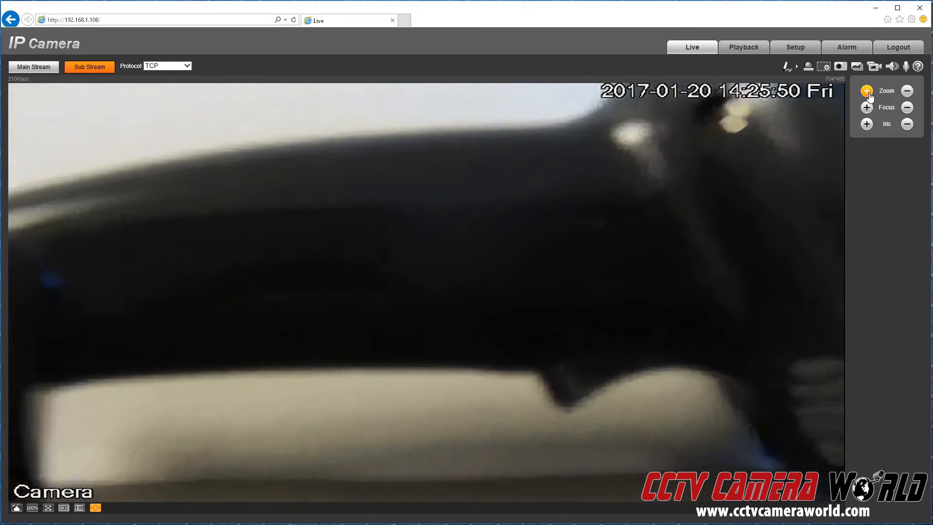
click(907, 93)
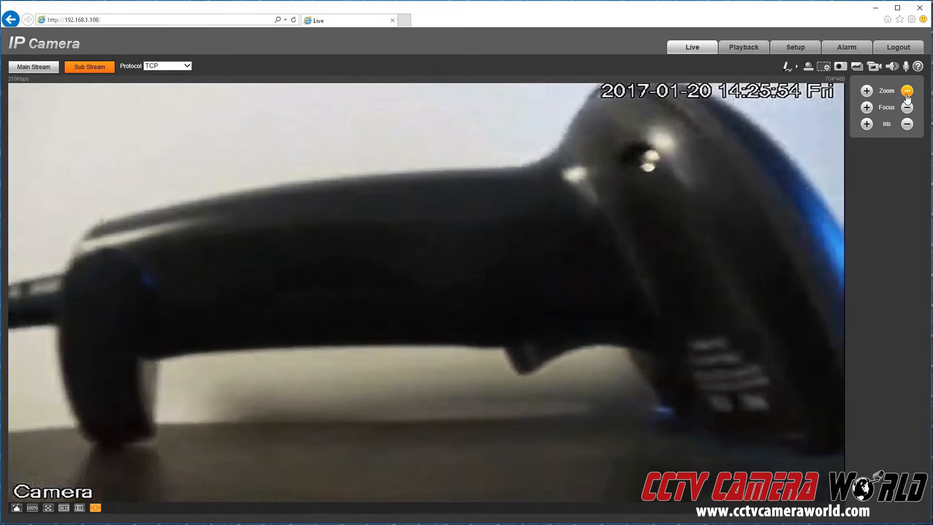
click(865, 92)
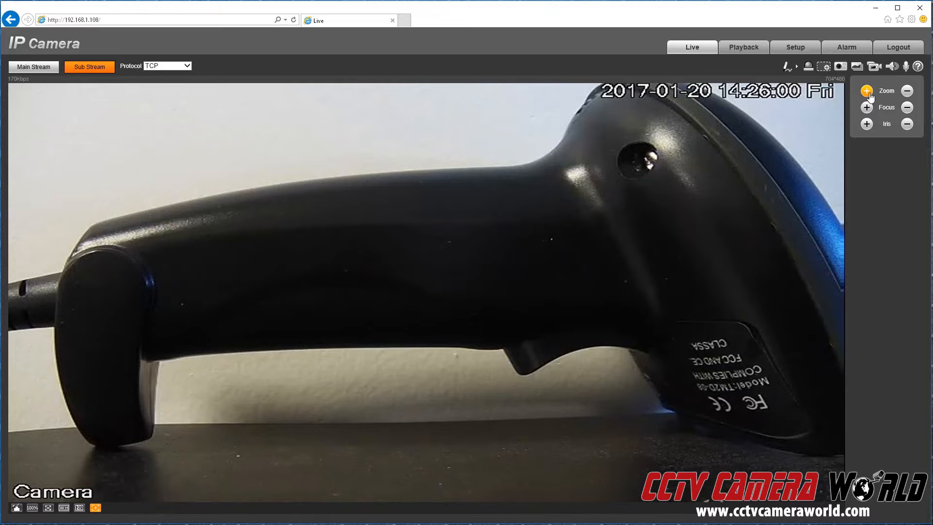
click(870, 96)
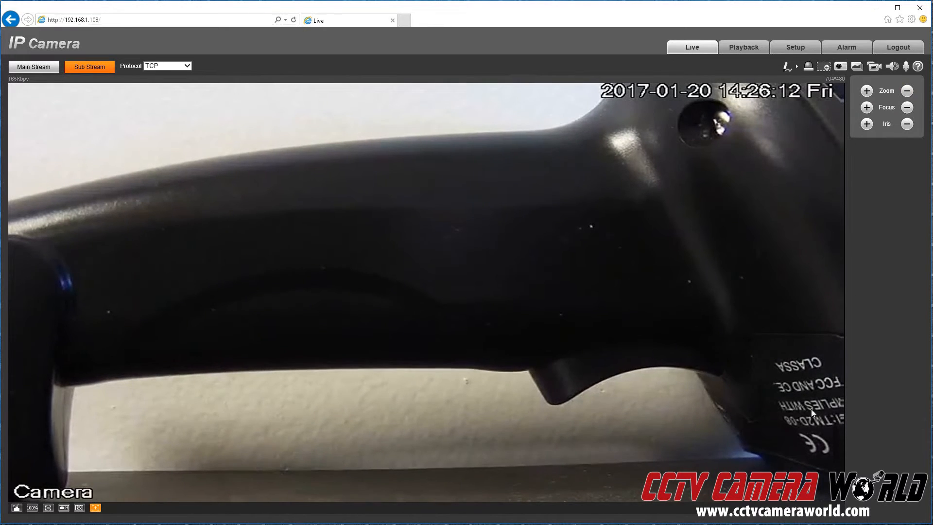
click(866, 90)
click(906, 91)
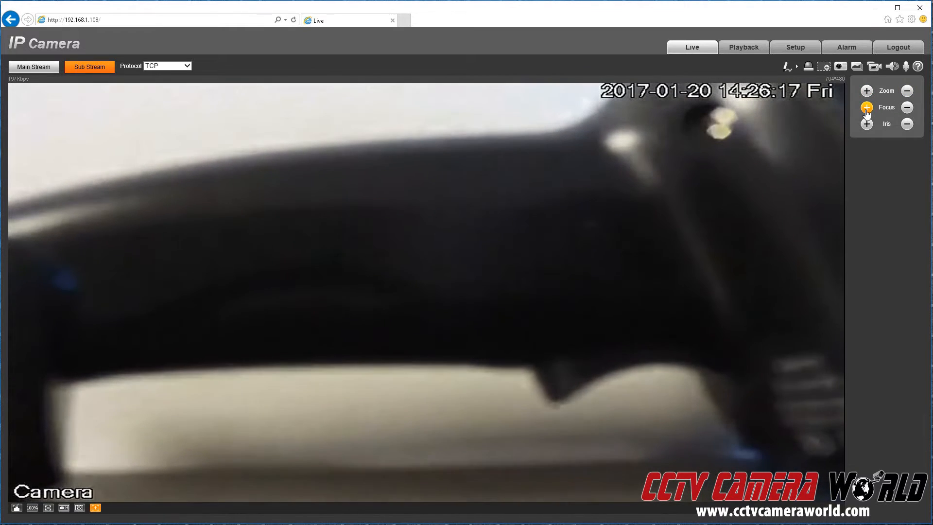
Test focus and iris adjustments, zoom back out, and go to the Playback page.
click(866, 111)
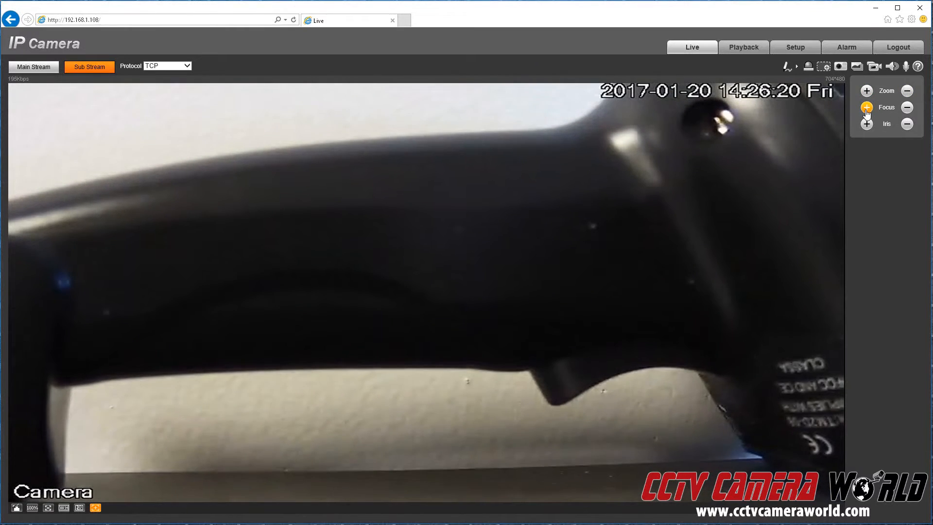
click(907, 108)
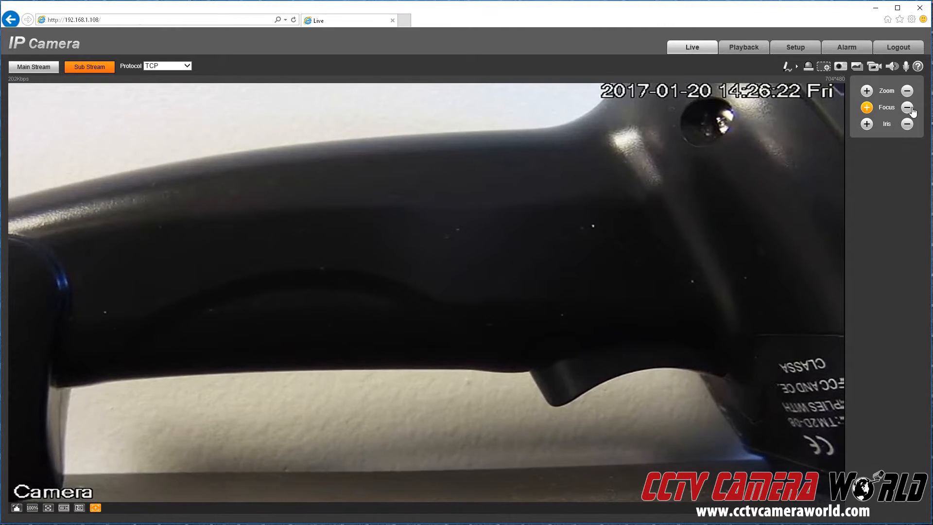
click(866, 108)
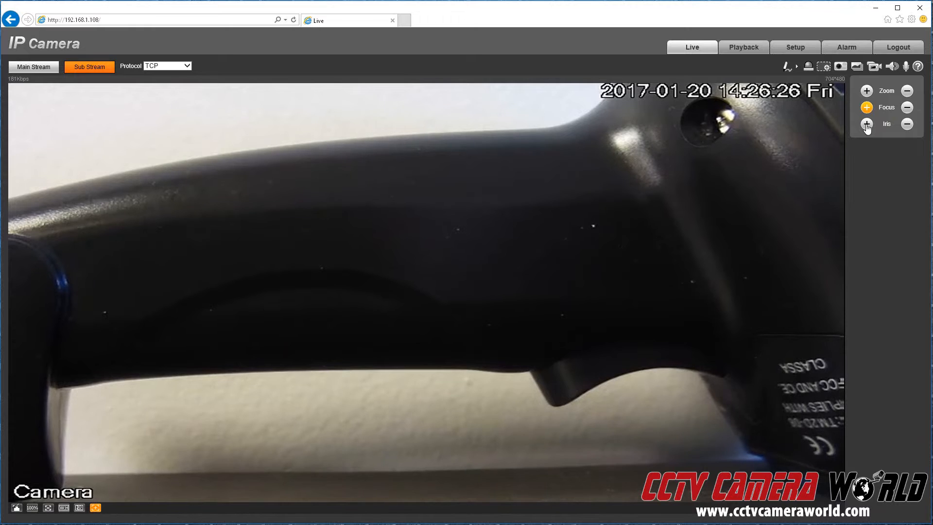
click(867, 124)
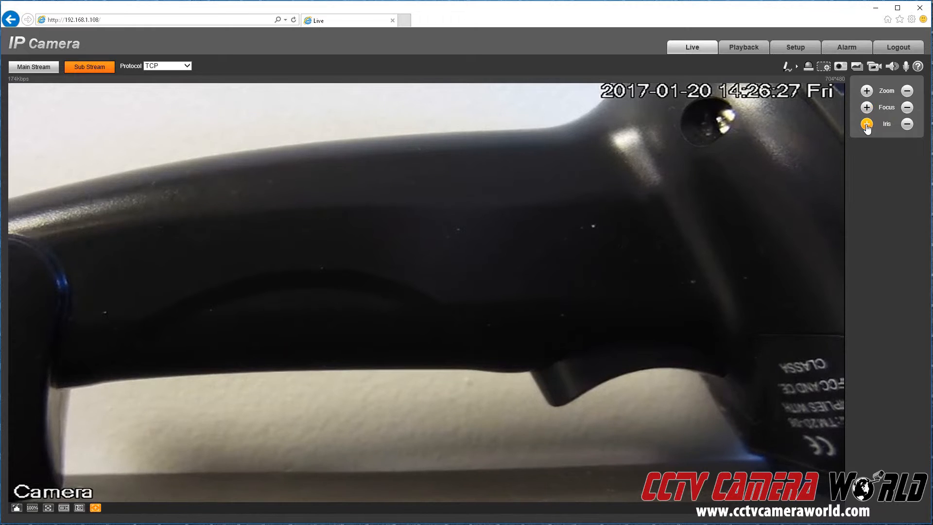
click(907, 124)
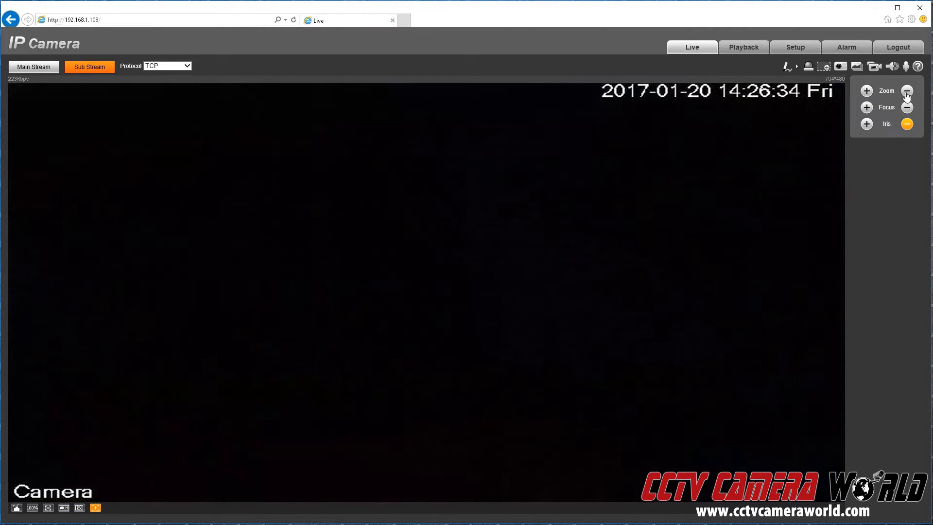
click(907, 92)
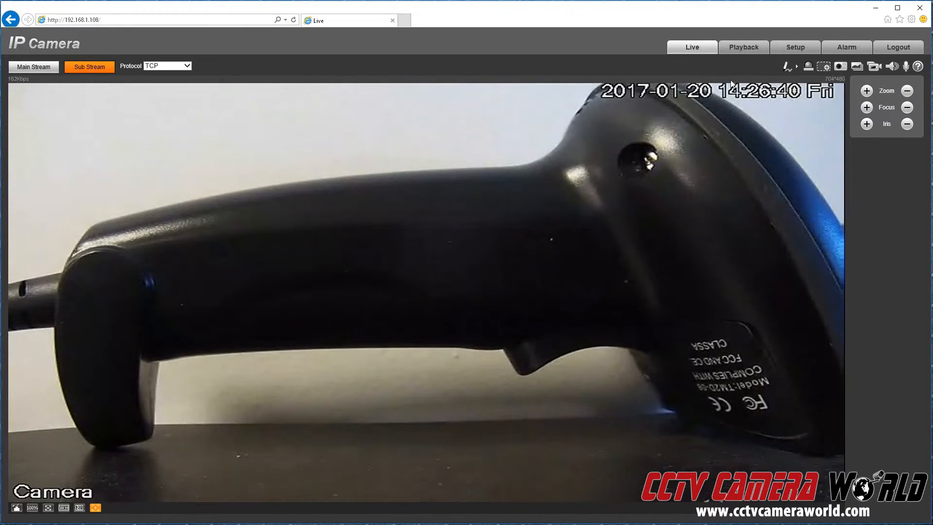
click(750, 50)
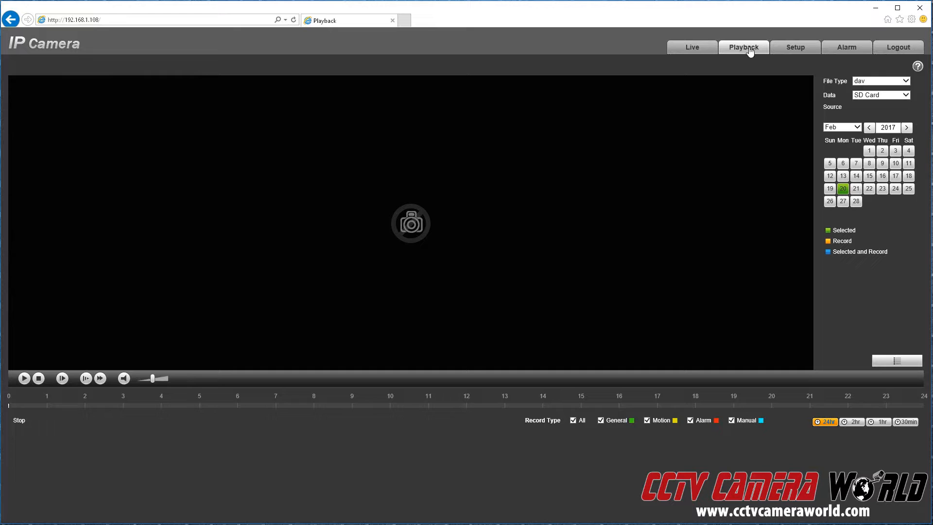
Confirm playback reads from the SD Card source, then go back to the Live view.
click(857, 96)
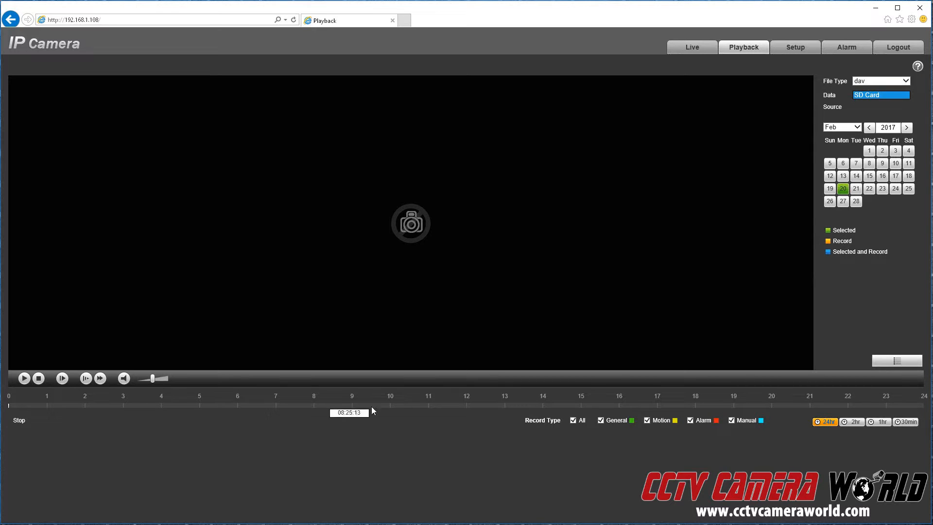
click(702, 53)
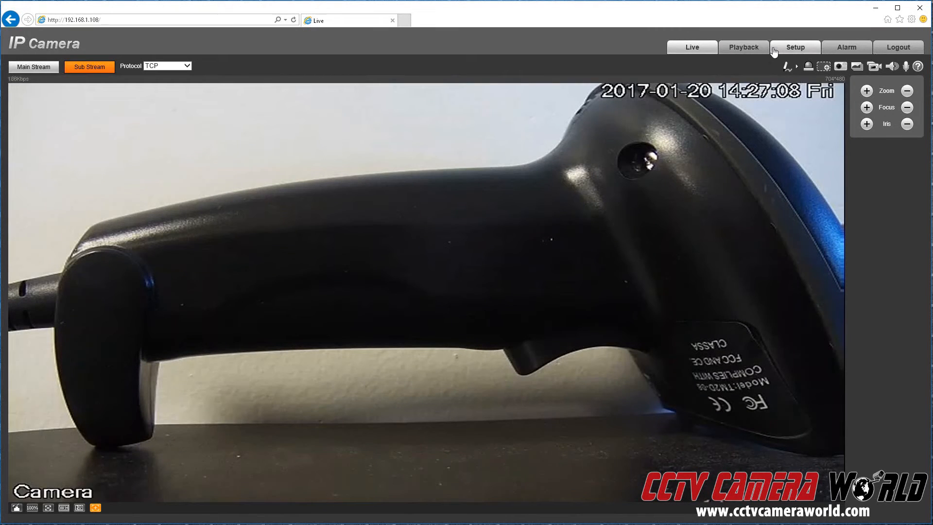
Save a .bmp snapshot of the live image and dismiss the open-with prompt.
click(838, 67)
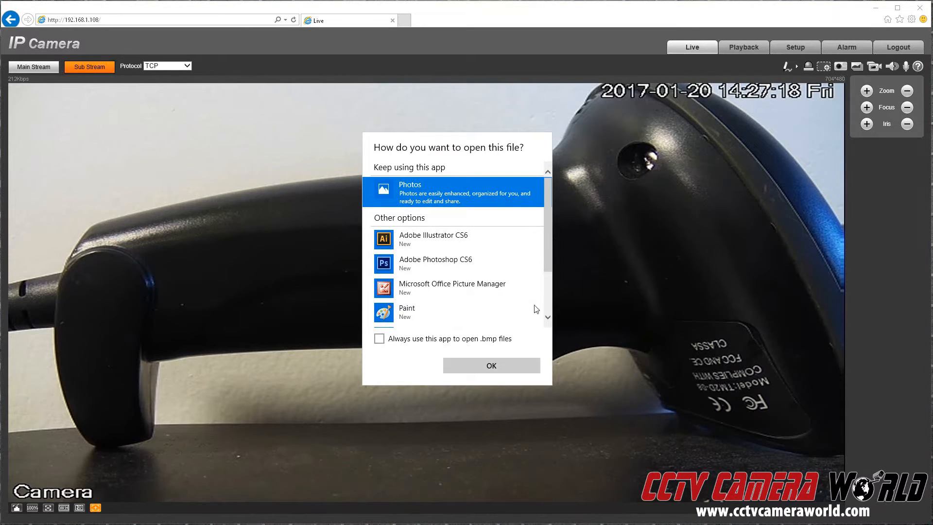
key(Escape)
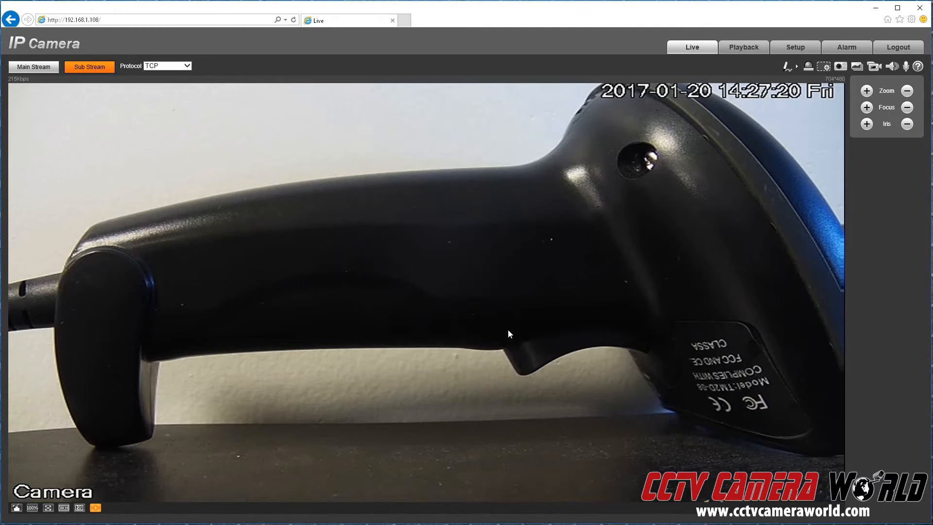
Start a manual recording of the live sub stream feed.
click(874, 68)
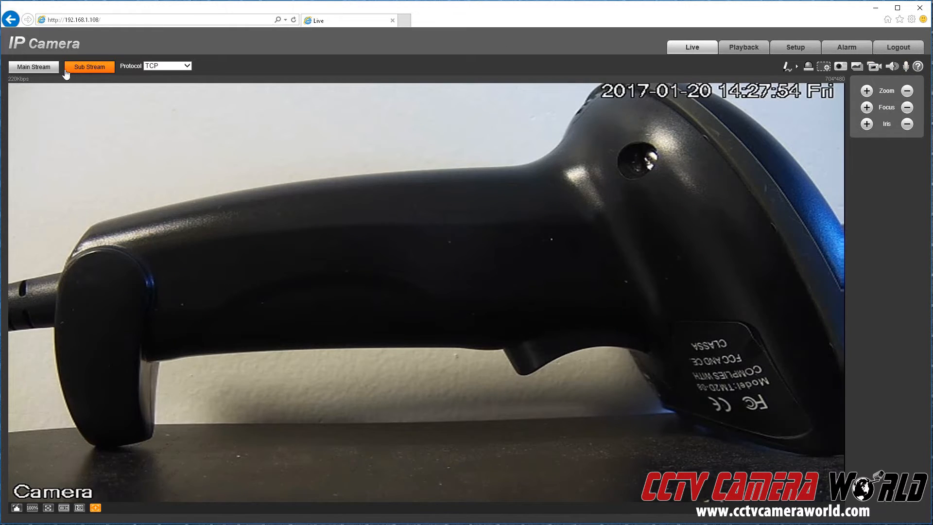
Switch to the 1920*1080 main stream, zoom in, adjust focus both ways, then zoom fully out.
click(41, 69)
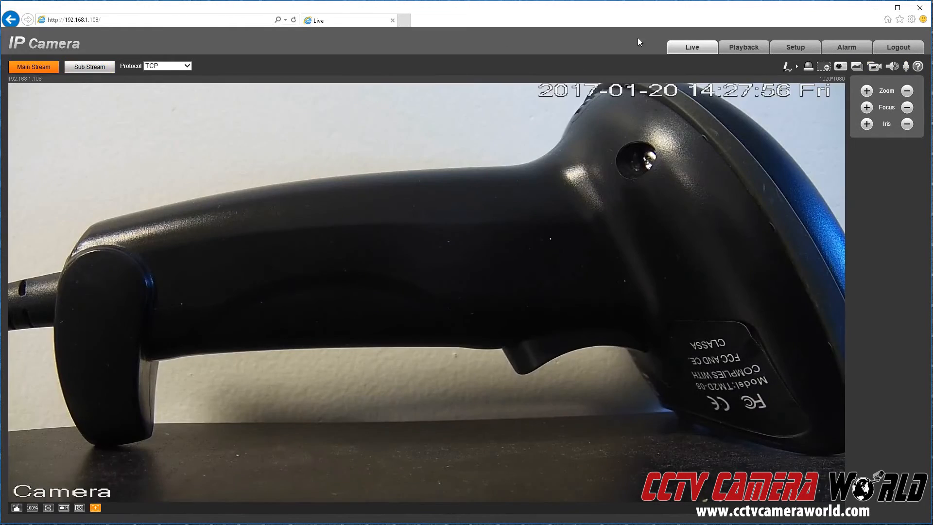
click(867, 92)
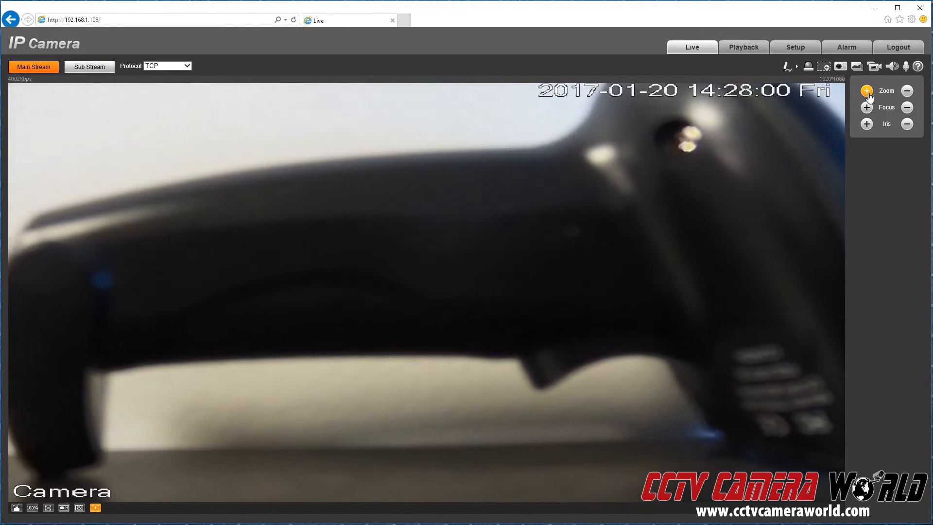
click(868, 93)
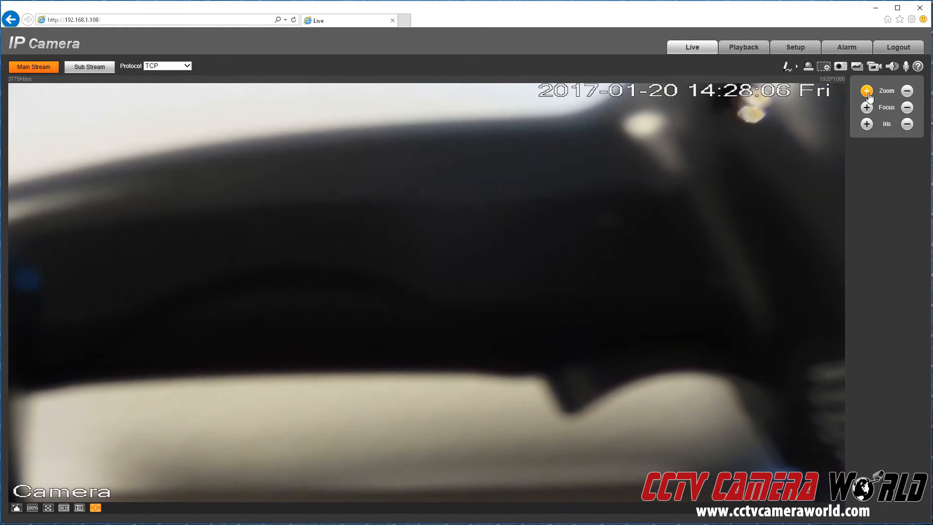
click(906, 111)
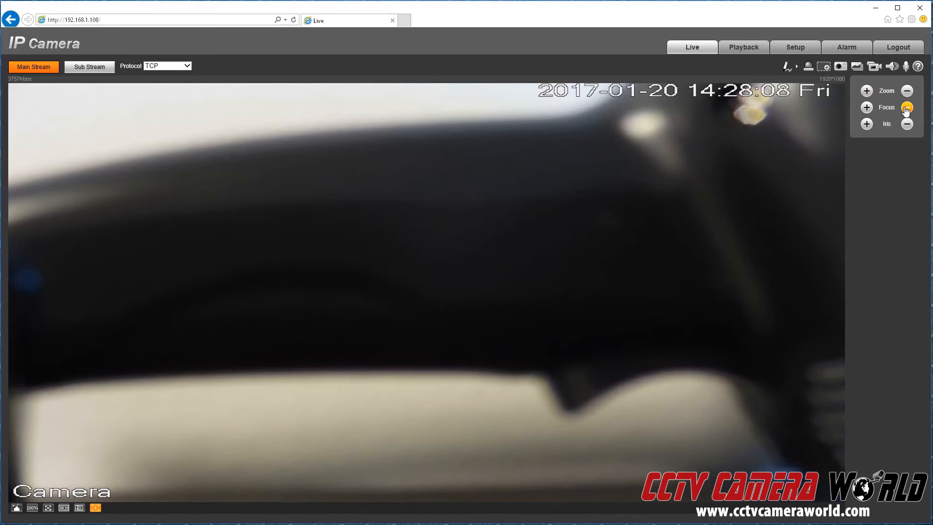
click(867, 108)
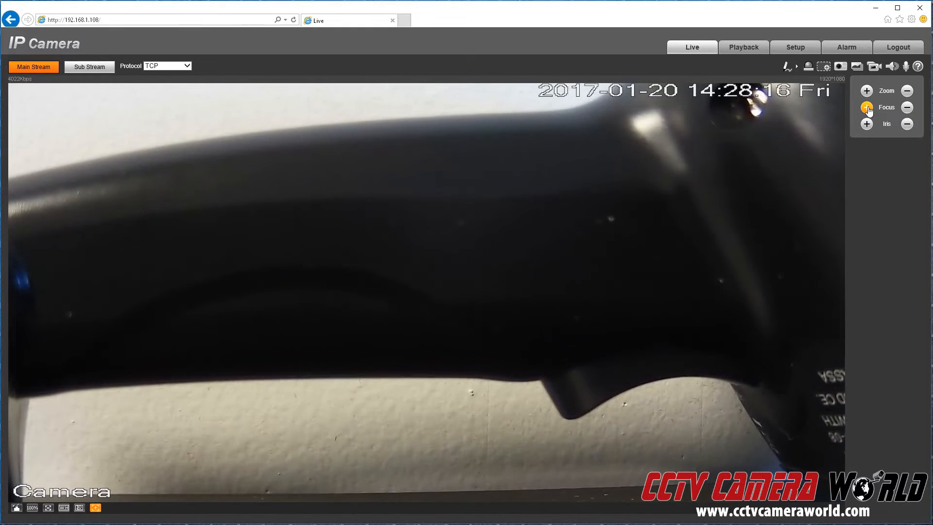
click(906, 92)
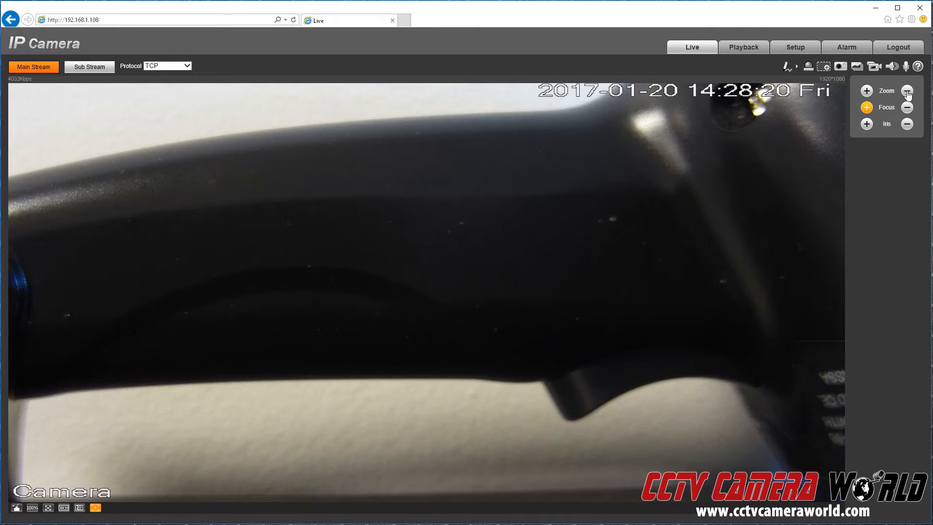
click(908, 93)
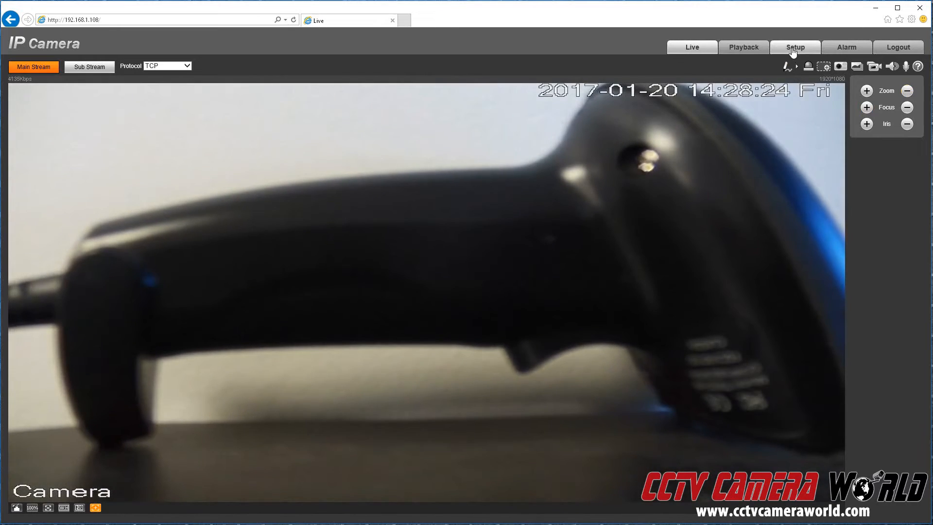
Open Setup > Camera > Conditions and view the Exposure, Noise Reduction, Day&Night and Focus settings.
click(795, 47)
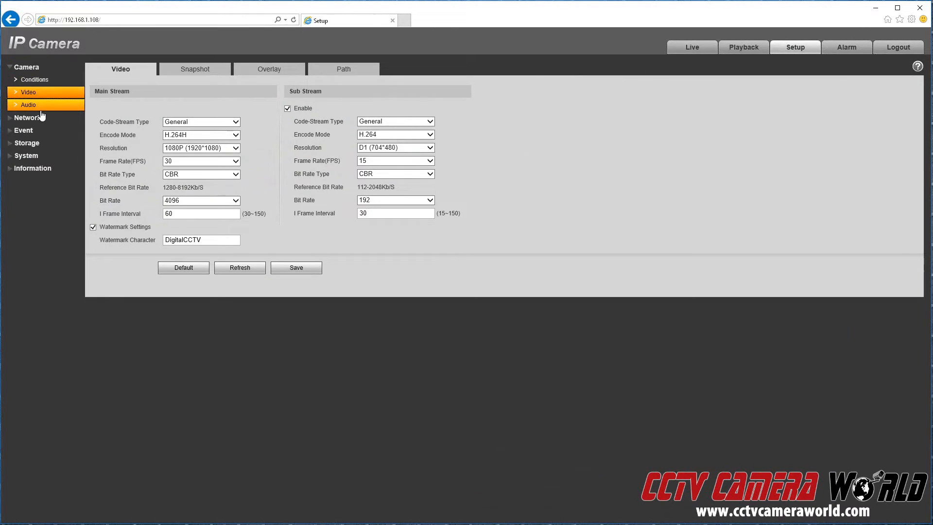
click(34, 83)
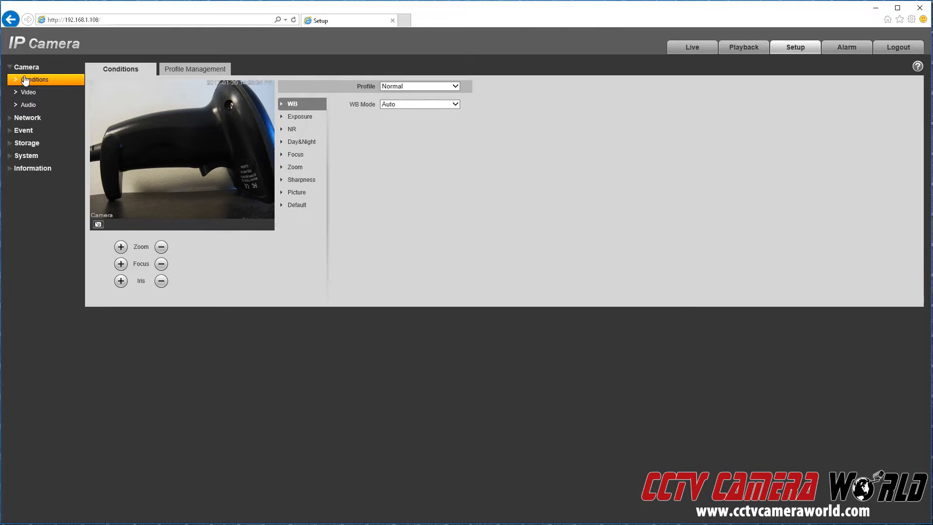
click(298, 123)
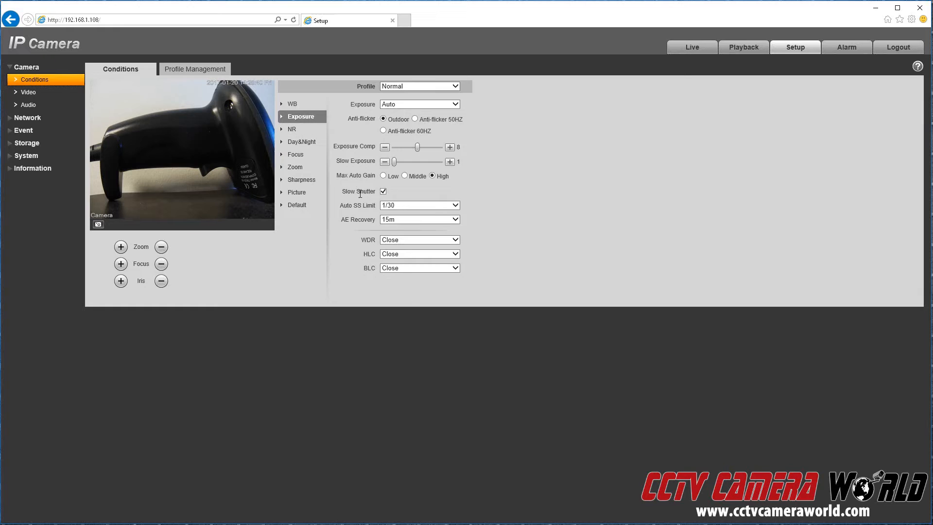
click(292, 129)
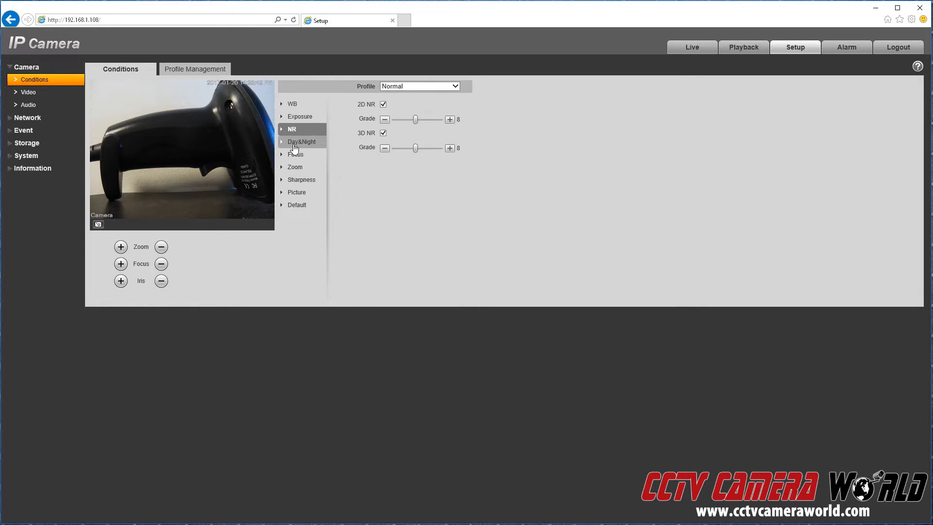
click(295, 145)
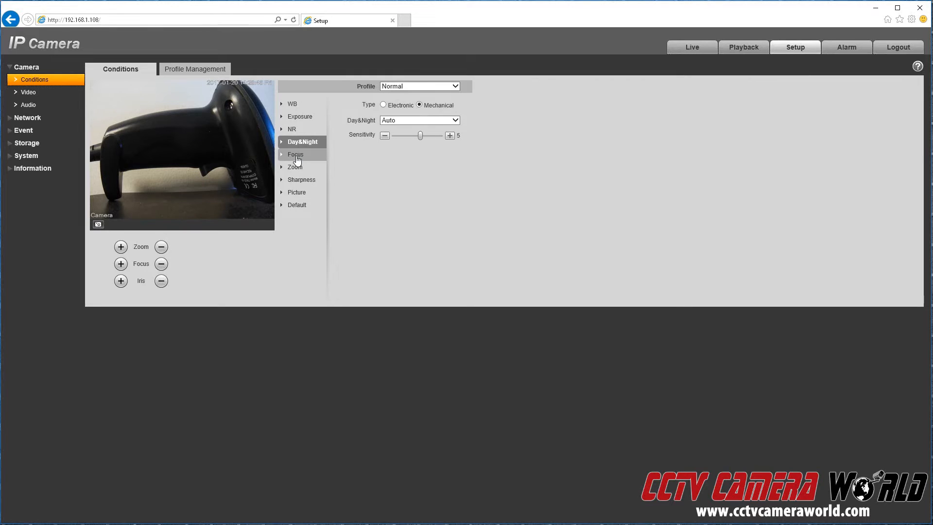
click(296, 158)
Review Zoom, Sharpness, Picture and Default entries, return to WB, then open Profile Management.
click(304, 170)
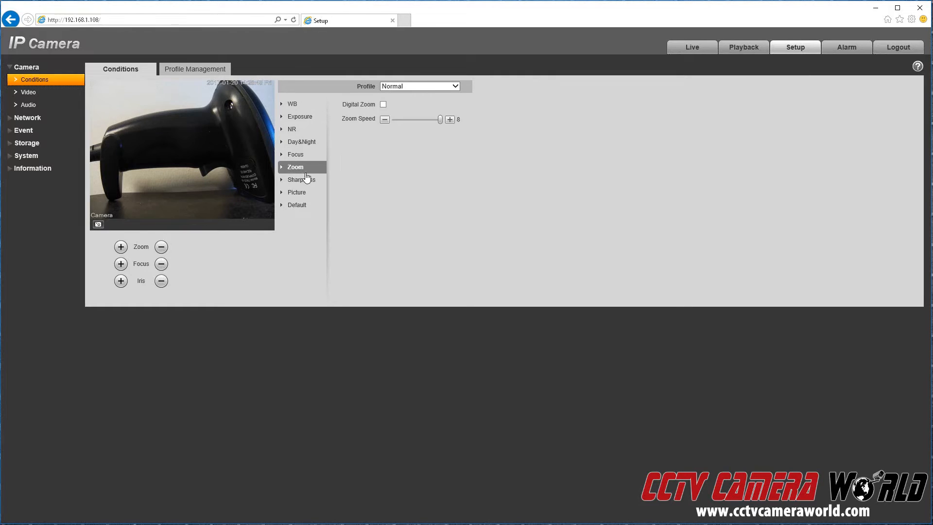
click(306, 182)
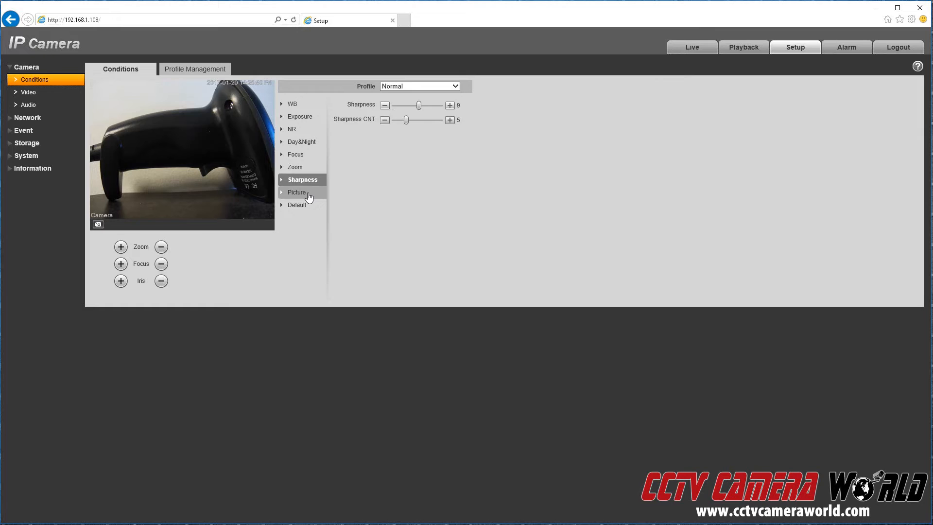
click(308, 195)
click(310, 208)
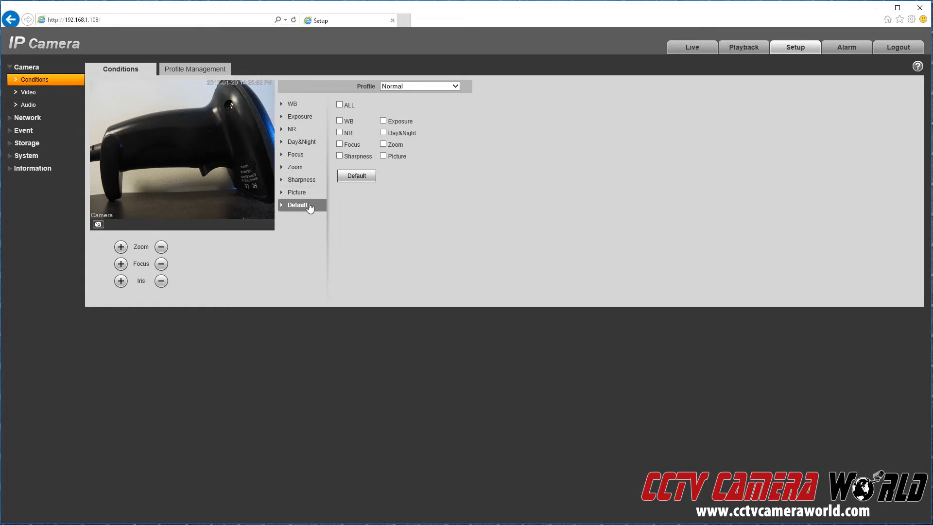
click(295, 105)
click(190, 72)
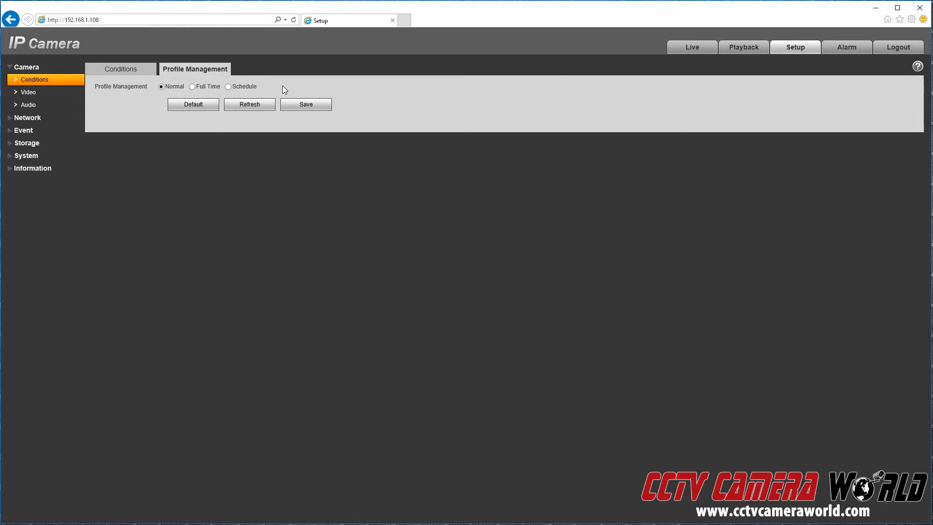
Set the day/night profile to Schedule and go to the Camera Audio settings page.
click(228, 88)
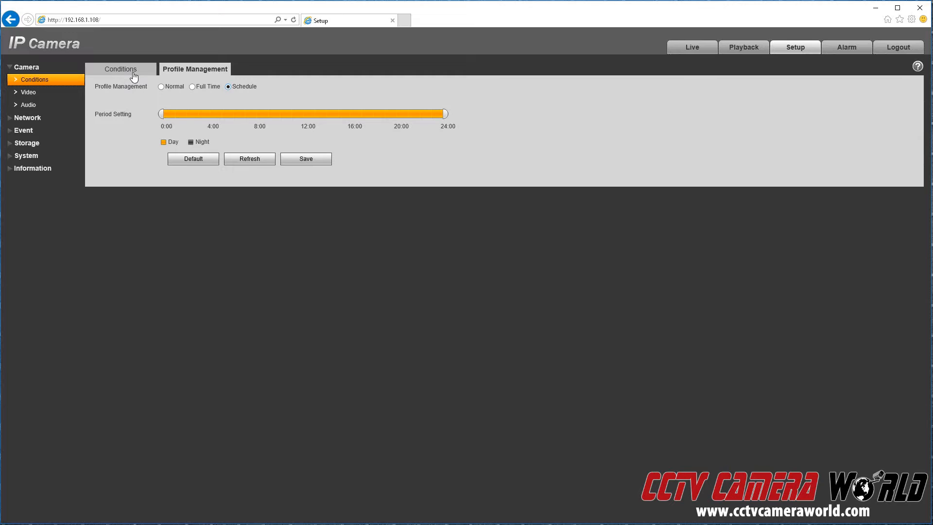
click(30, 94)
click(30, 106)
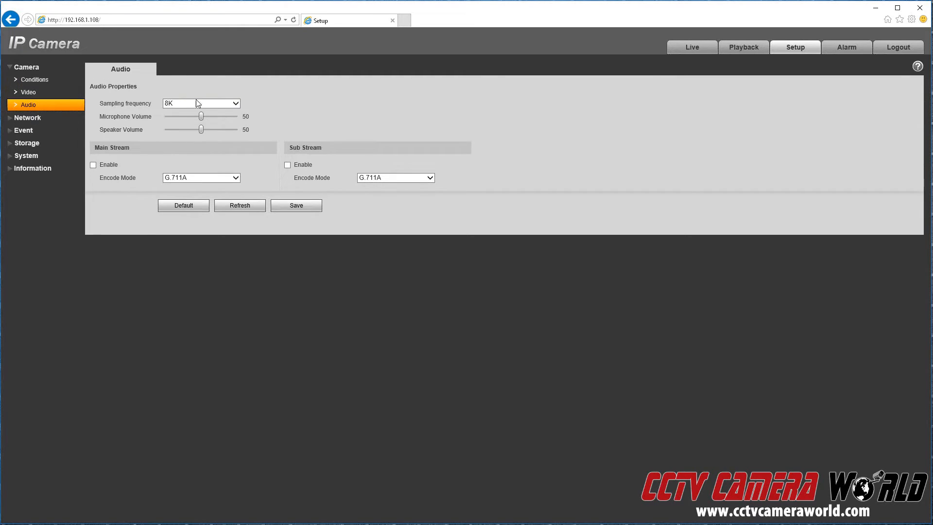
Keep 8K sampling and G.711A main stream encoding, then open Network IP Filter.
click(203, 106)
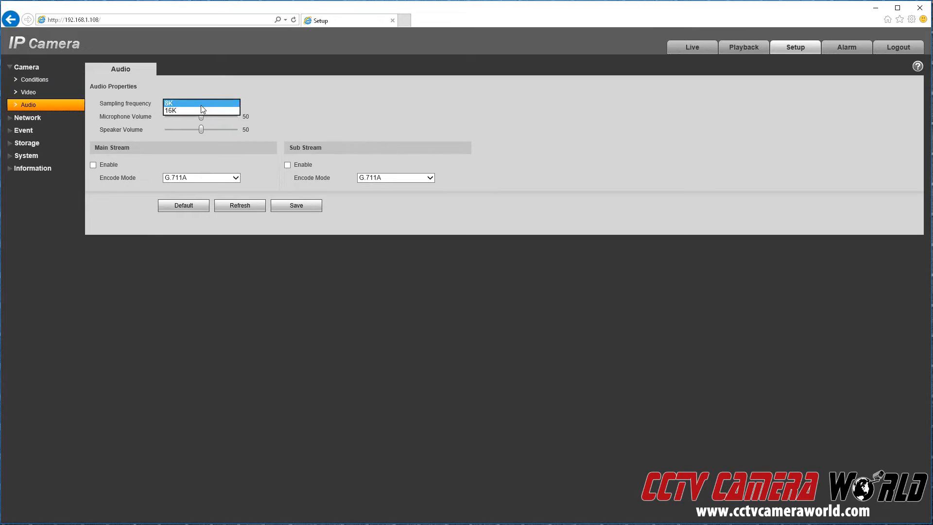
click(194, 114)
click(177, 178)
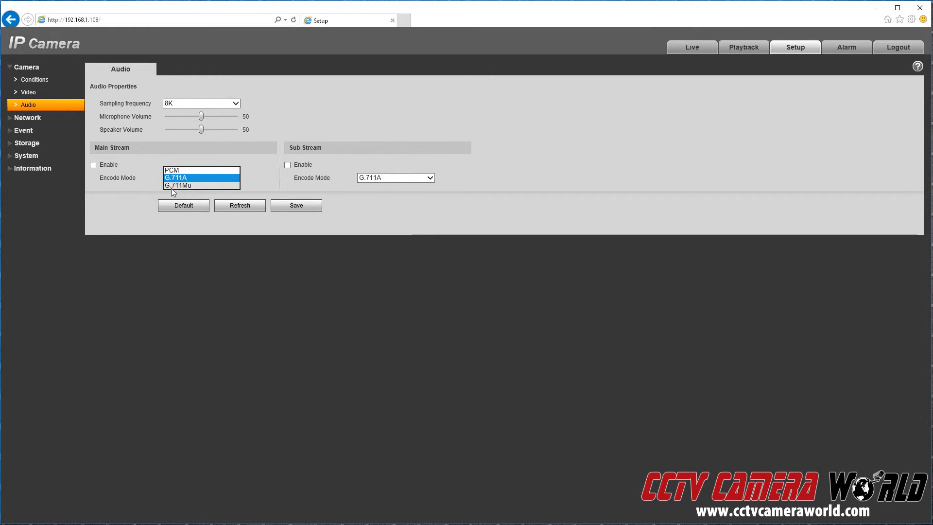
click(176, 179)
click(27, 117)
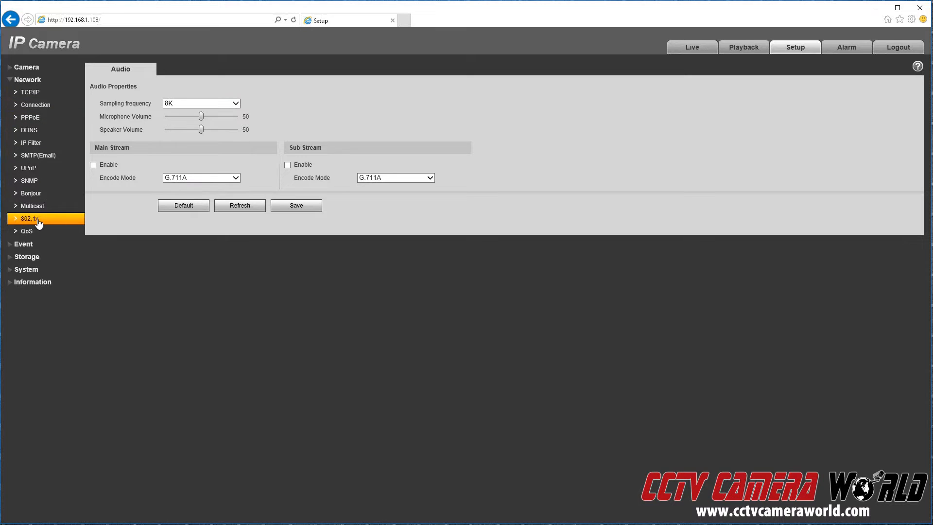
click(30, 144)
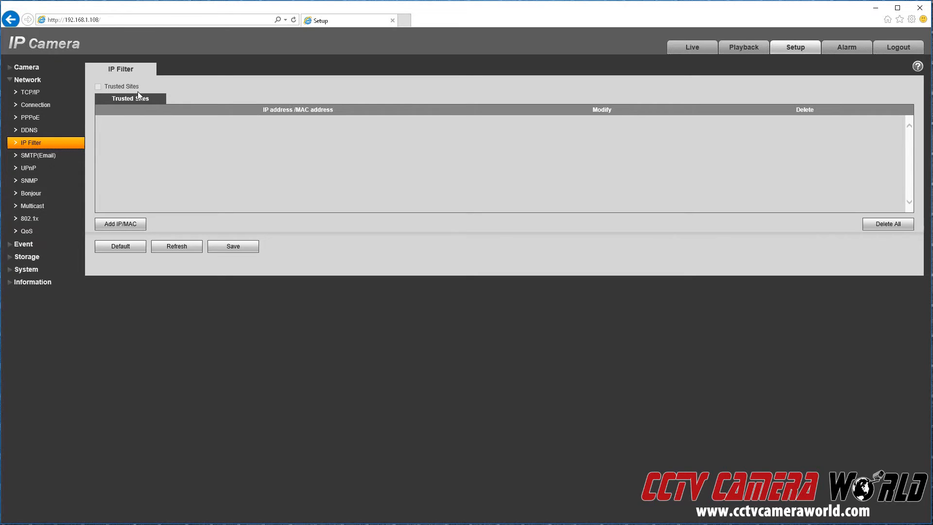
click(121, 225)
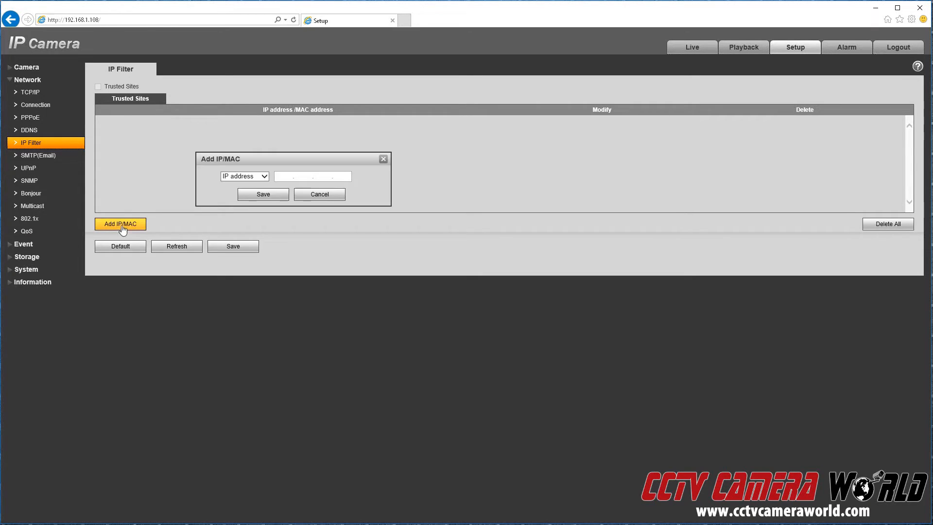
click(265, 178)
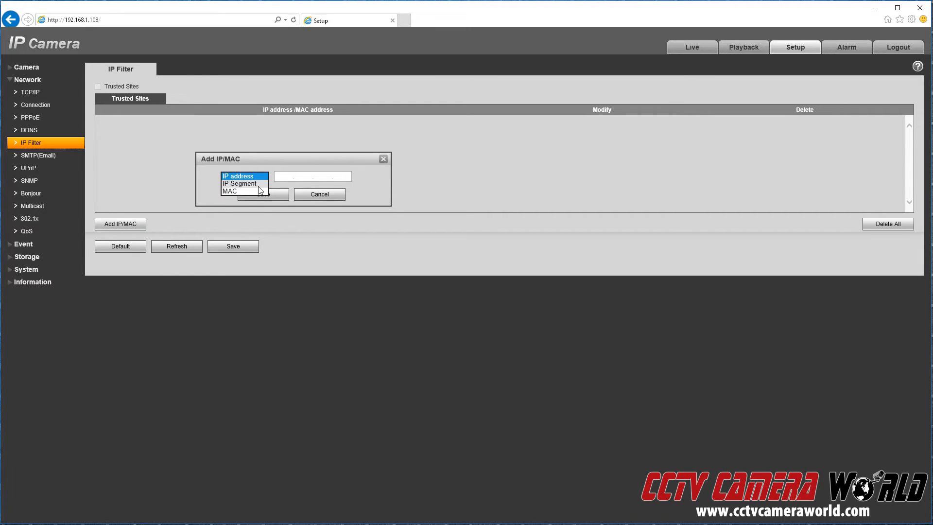
click(233, 191)
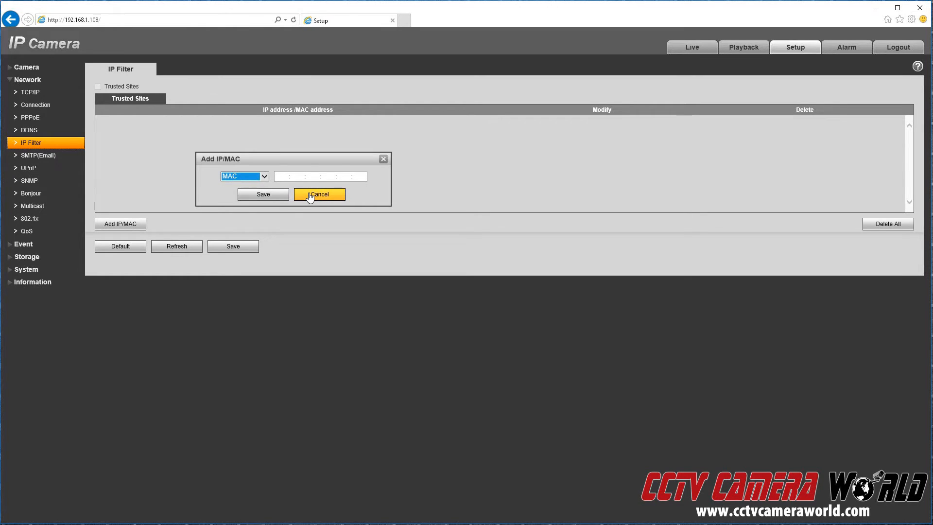
click(320, 194)
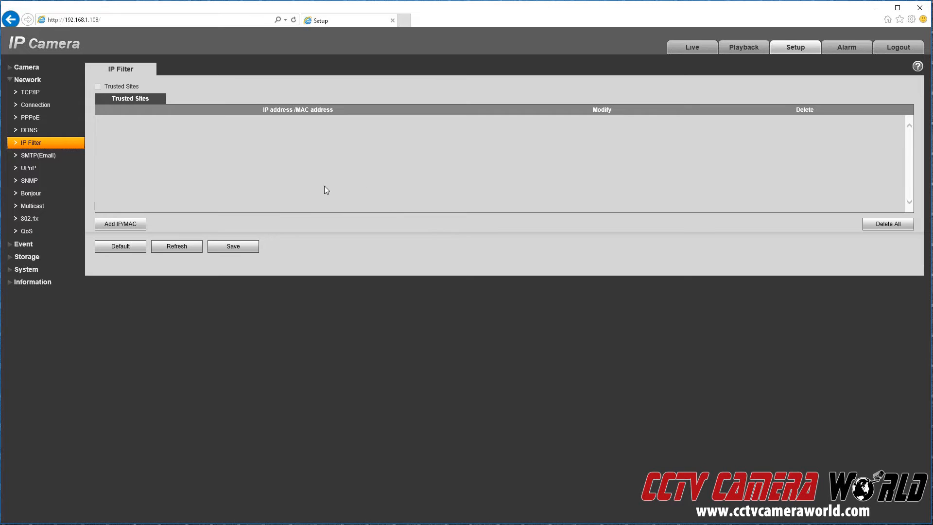
Look over the SMTP(Email), SNMP, QoS and DDNS network pages in turn.
click(56, 154)
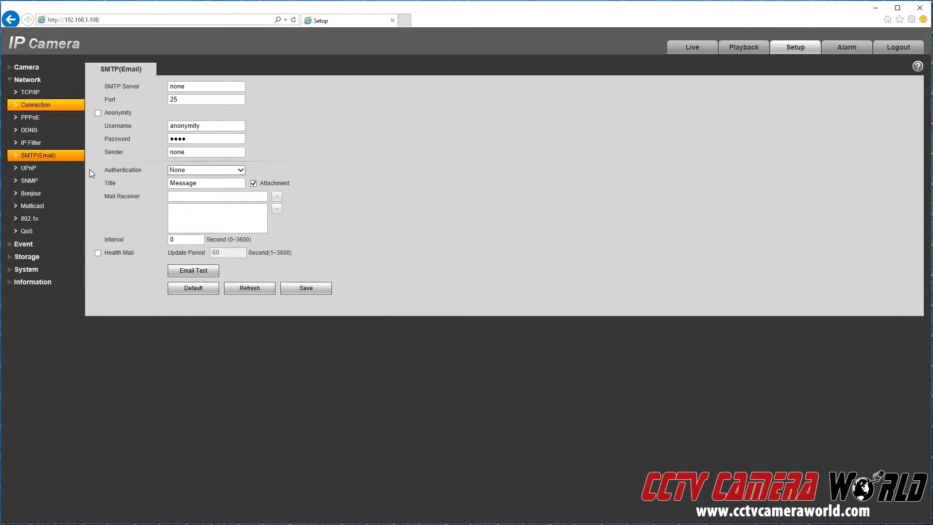
click(31, 182)
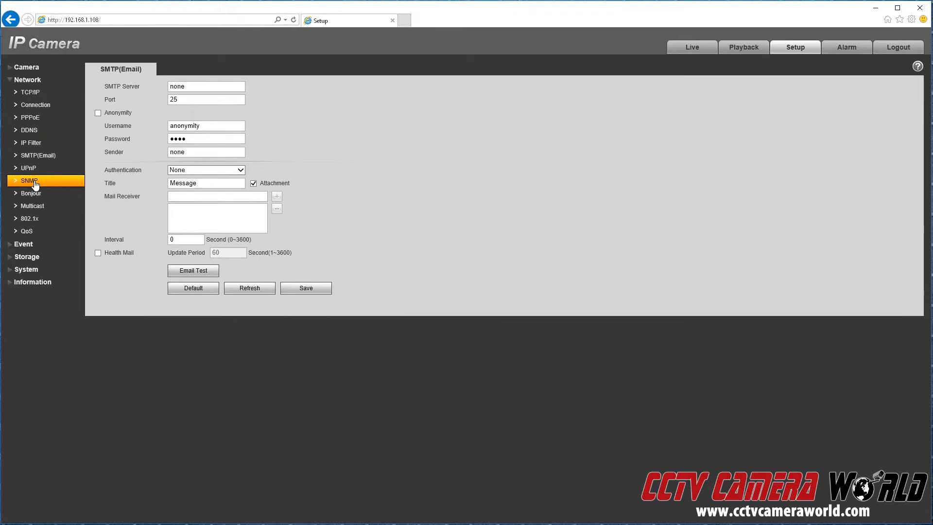
click(26, 236)
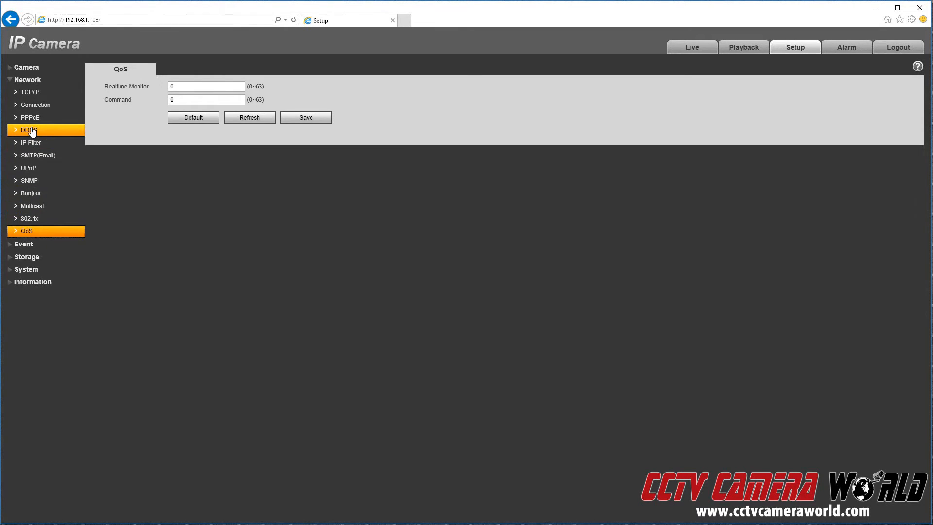
click(31, 131)
Choose NO-IP DDNS as the DDNS server type, then go to Network Connection.
click(198, 87)
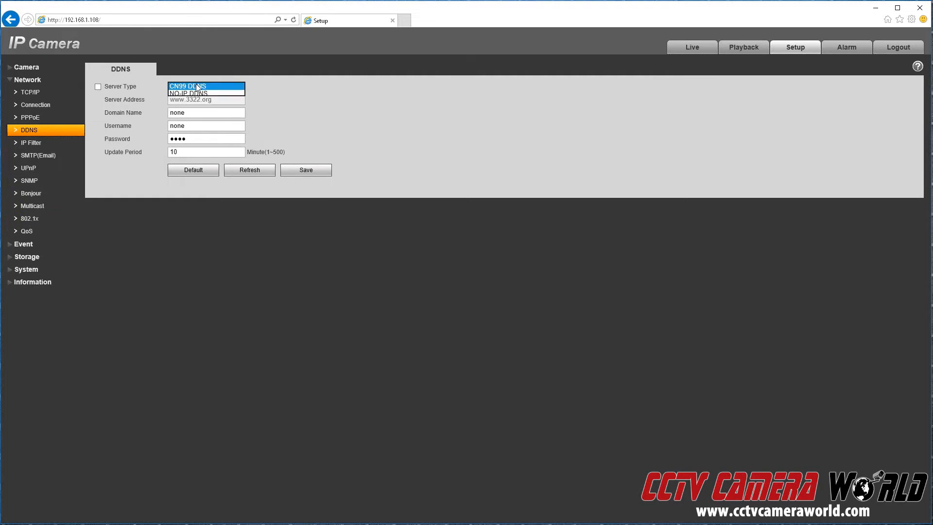
click(195, 94)
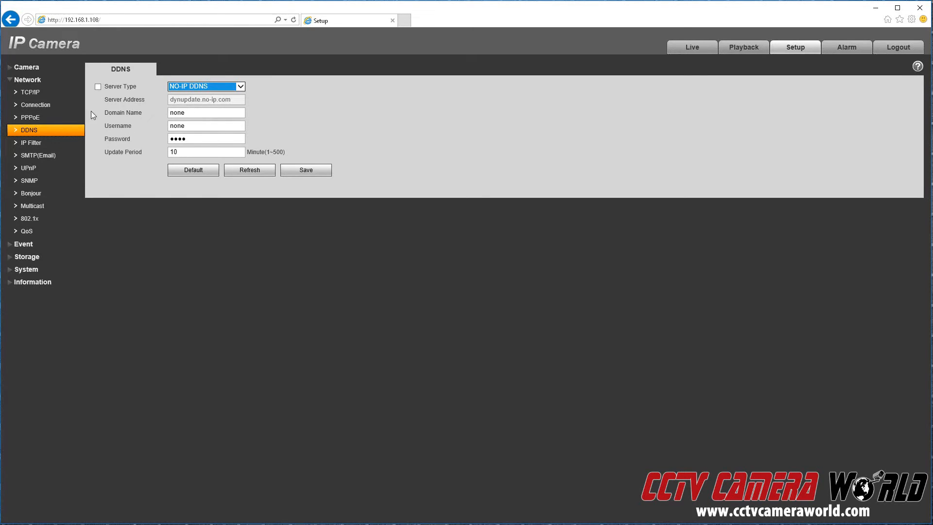
click(44, 110)
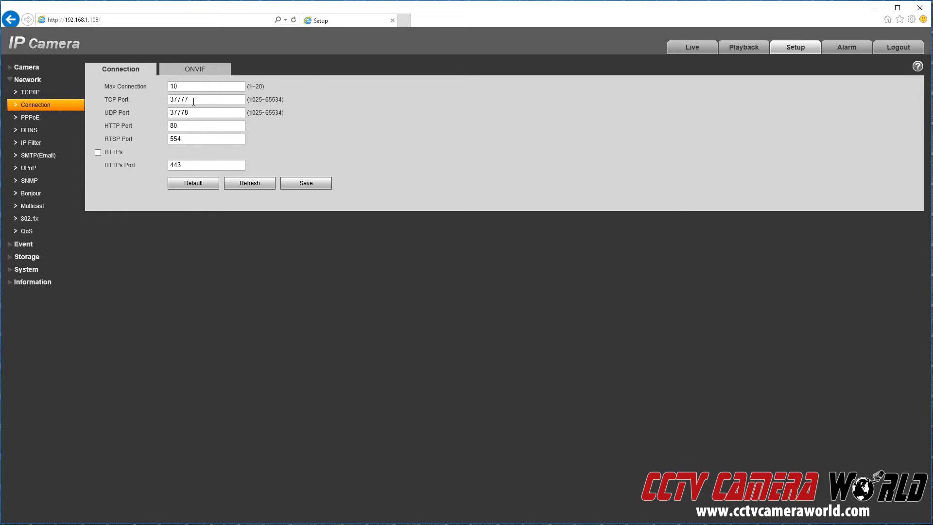
Select the TCP 37777 and HTTP 80 port values and check the ONVIF Login Check options.
drag(193, 101, 123, 102)
drag(188, 127, 147, 127)
drag(199, 103, 170, 100)
click(188, 71)
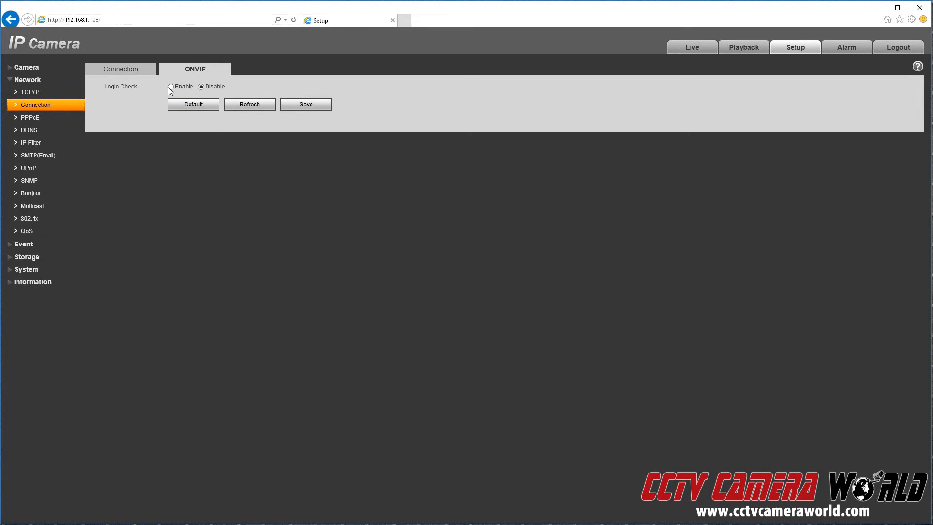
click(13, 247)
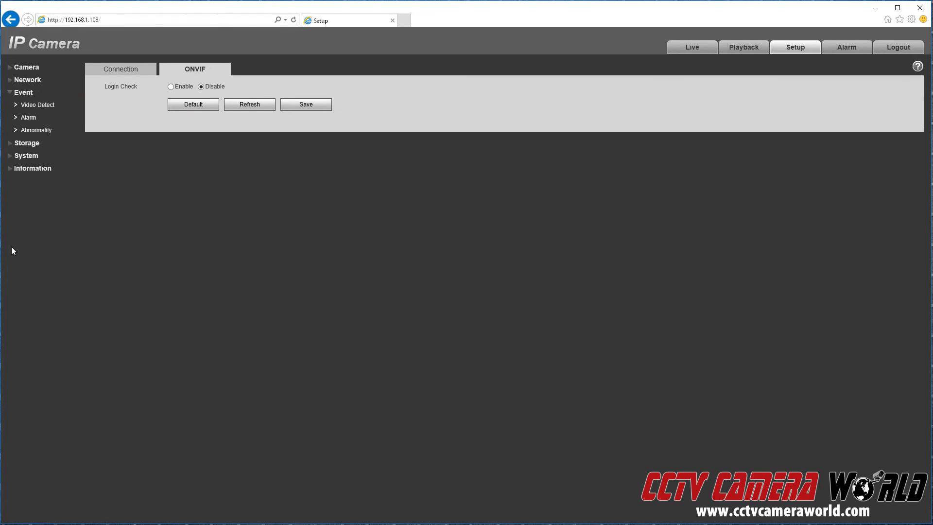
Save Video Detect motion settings, preview its working schedule without changes, and select Record Delay 10.
click(46, 106)
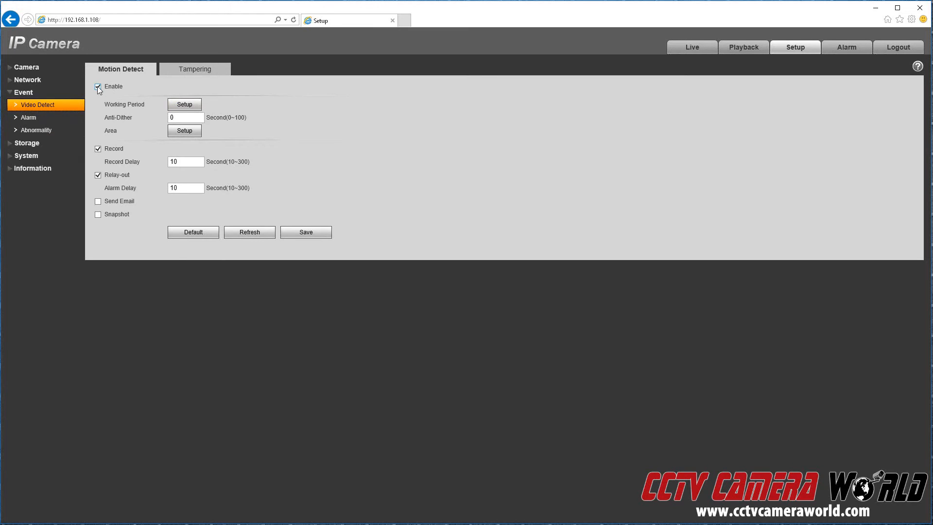
click(306, 232)
click(173, 105)
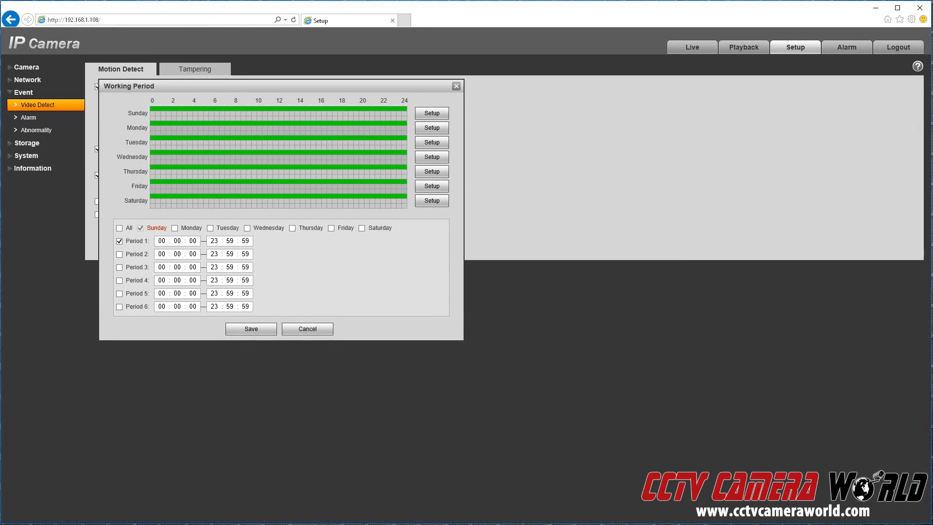
click(291, 328)
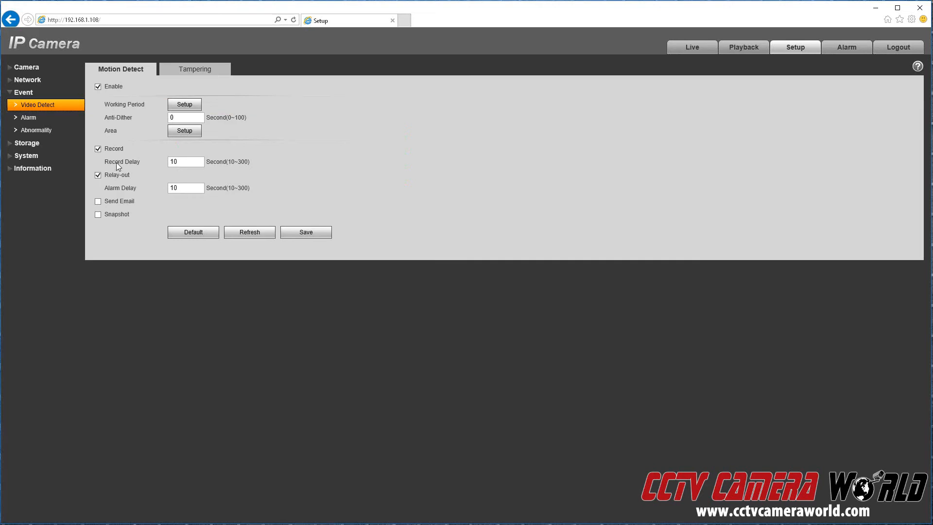
double_click(186, 162)
Remove the central cells from Region1's motion area and mark a block of cells for Region4.
click(185, 131)
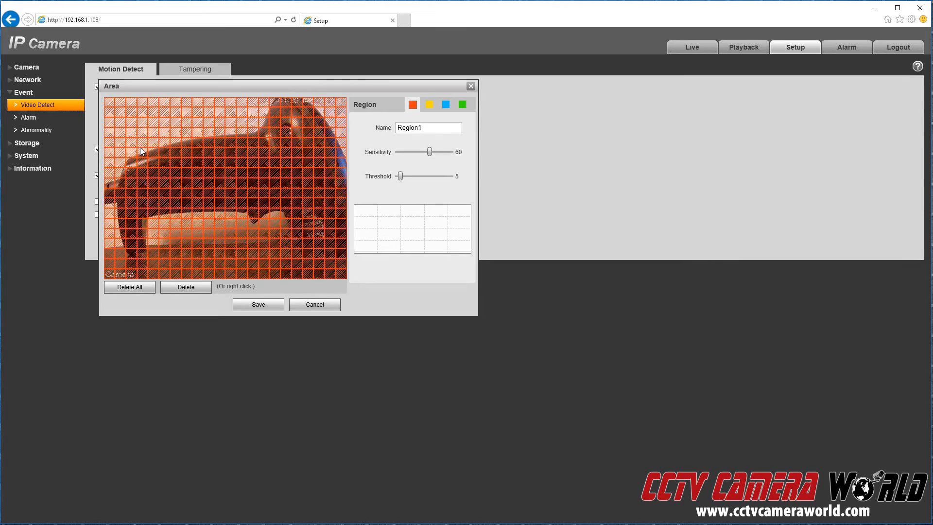
drag(140, 148, 302, 227)
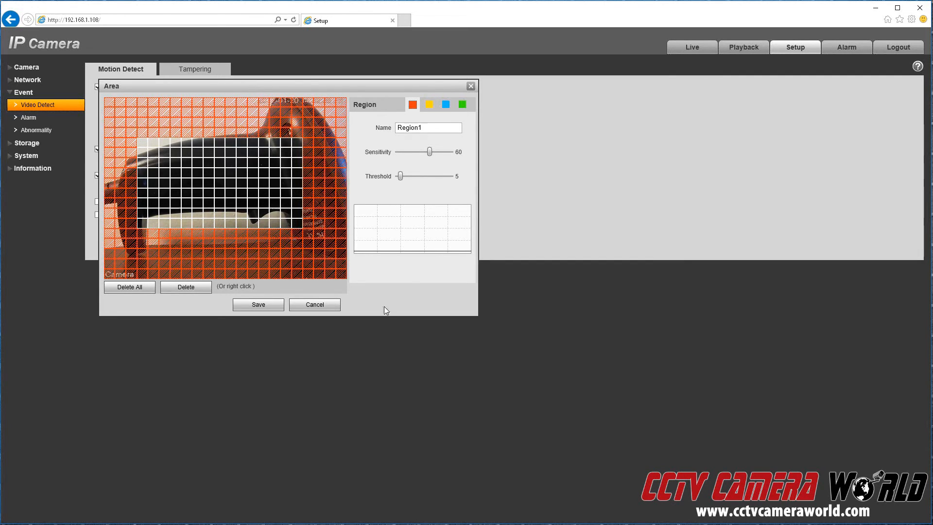
click(429, 104)
click(446, 104)
click(462, 104)
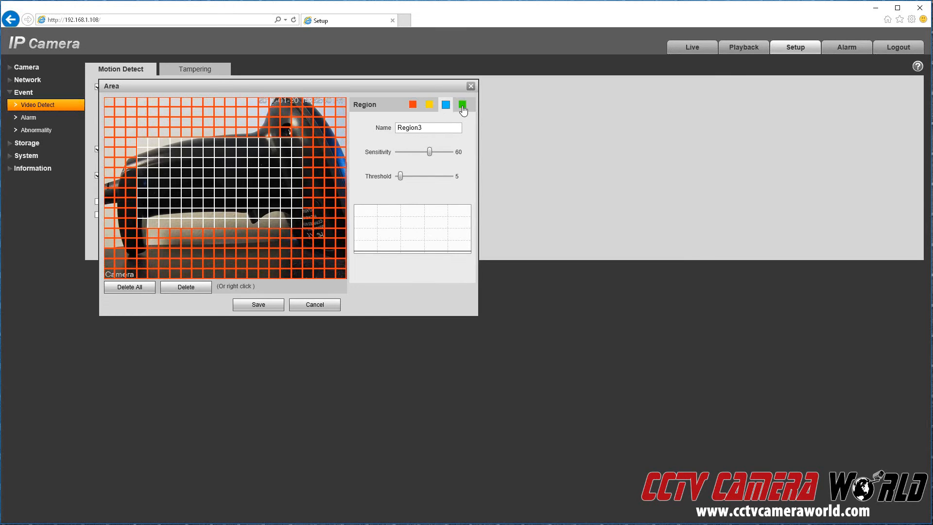
drag(194, 148, 297, 216)
Try Region4 sensitivity 19 and Region1 sensitivity 80, then discard the area changes.
drag(425, 153, 407, 152)
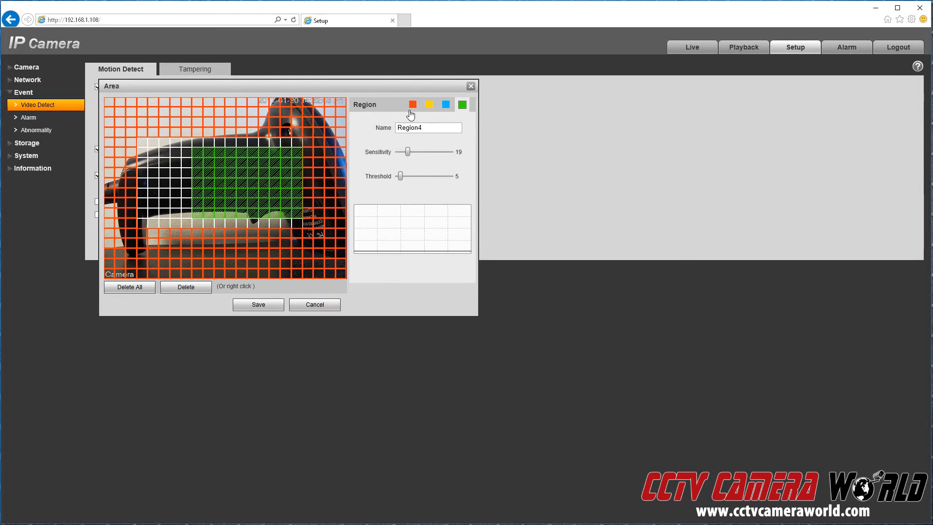
click(412, 104)
mouse_move(429, 151)
mouse_down()
mouse_move(440, 151)
mouse_move(403, 152)
mouse_up()
click(462, 104)
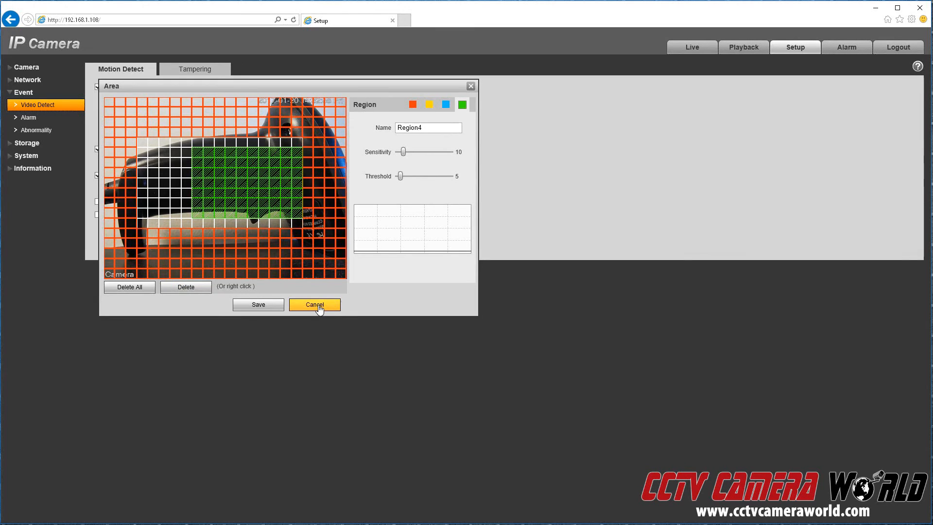
click(314, 304)
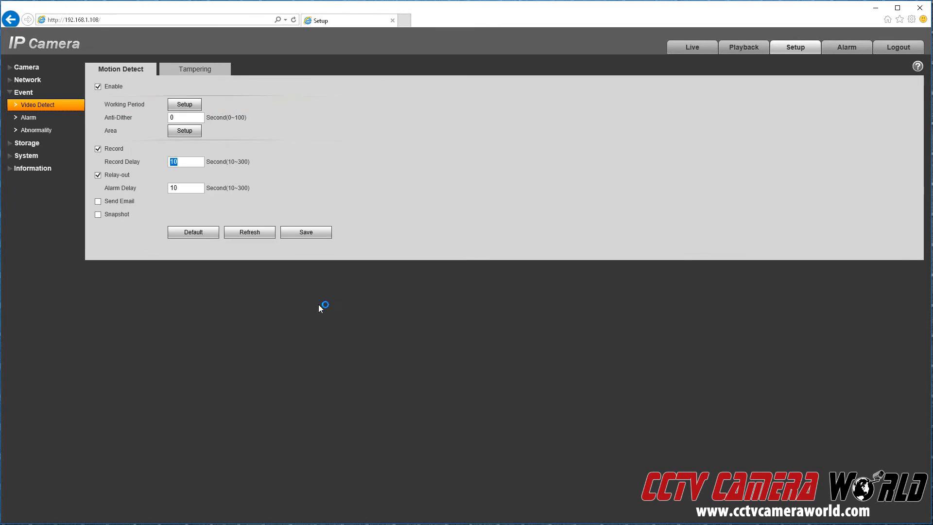
Enable Send Email on motion detection, save, and view the SMTP(Email) settings page.
click(98, 201)
click(323, 232)
click(32, 80)
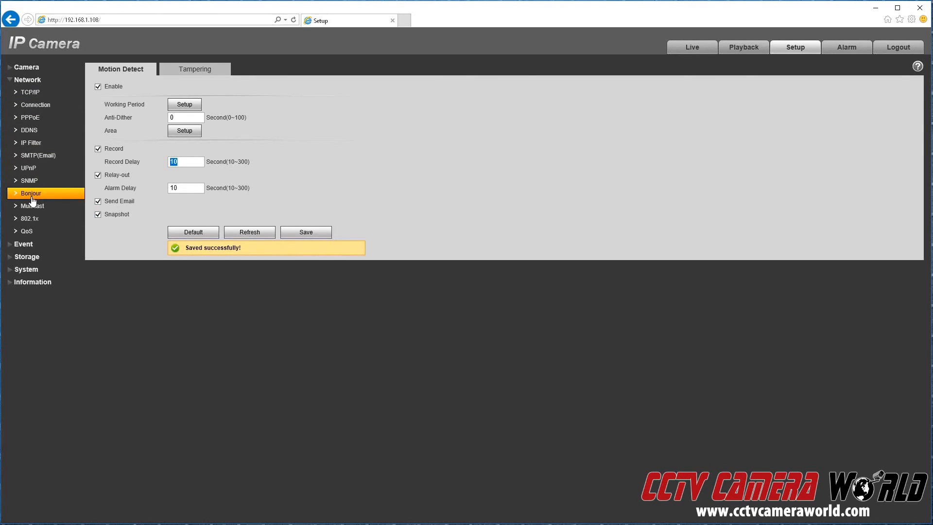
click(36, 155)
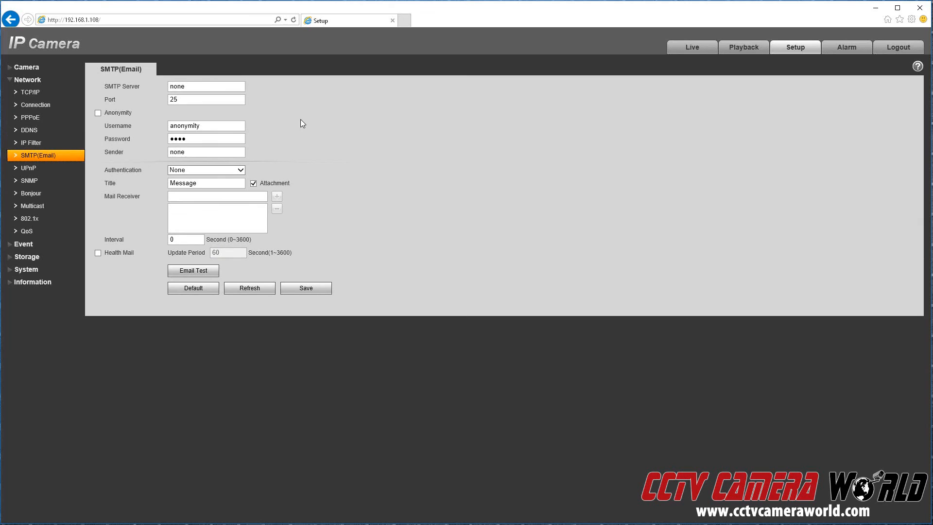
click(22, 257)
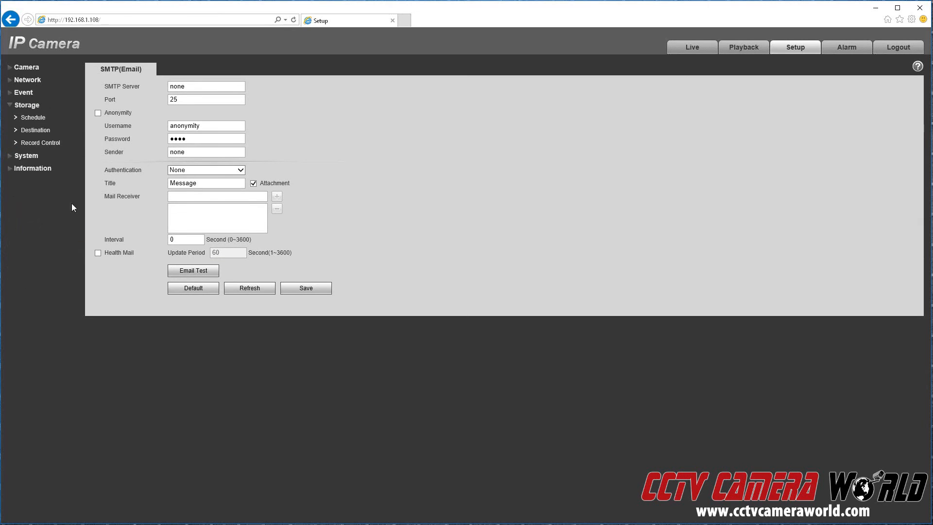
Review Storage Schedule and Destination, then keep Main Stream as the Record Control stream.
click(46, 118)
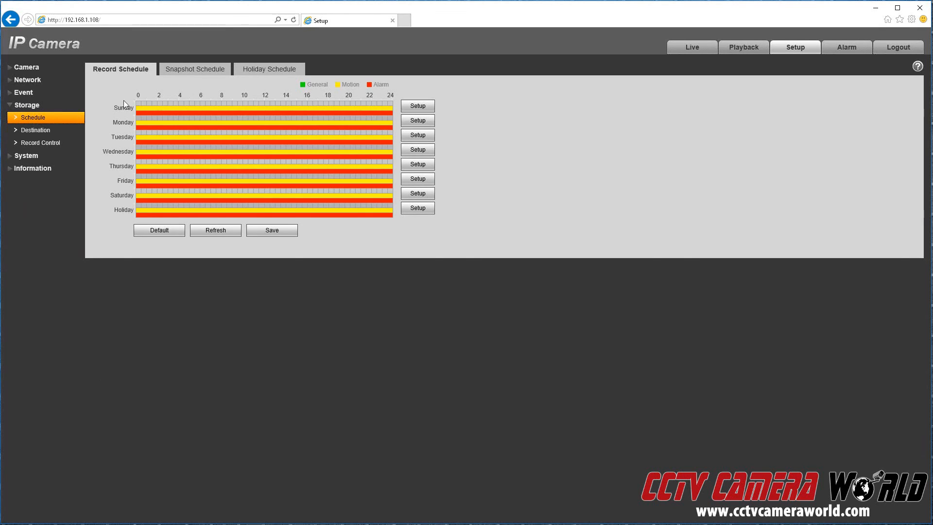
click(52, 133)
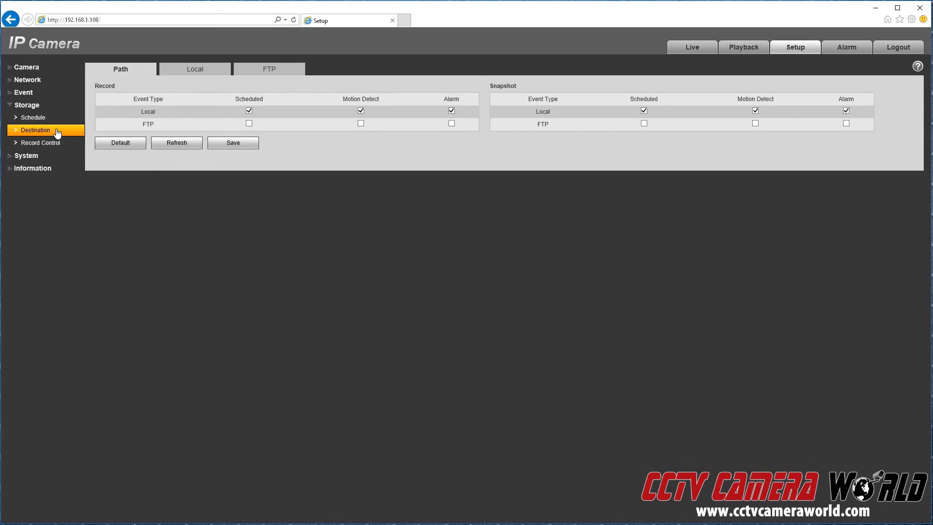
click(40, 142)
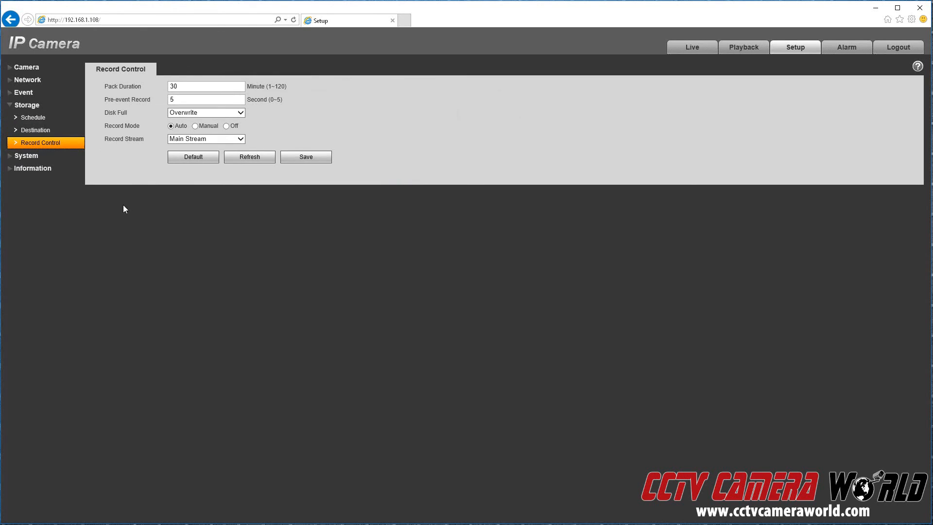
click(206, 139)
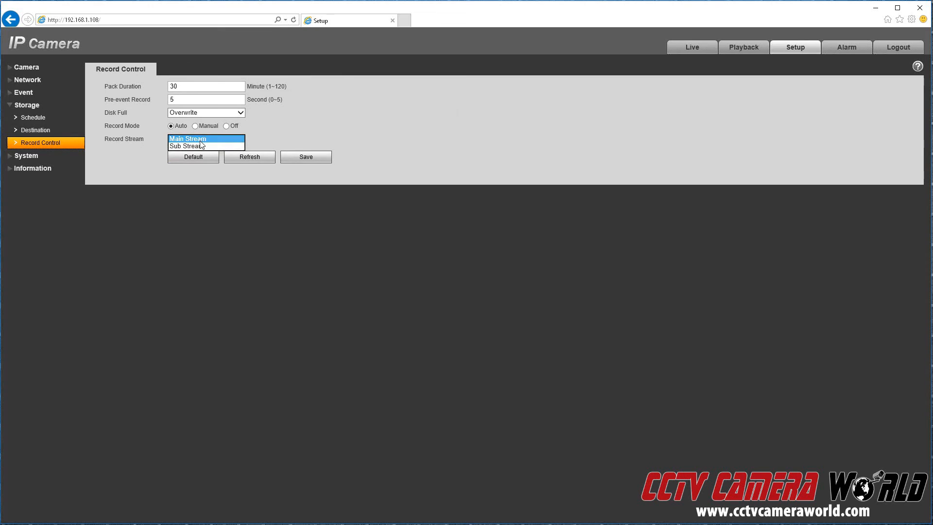
click(135, 205)
click(22, 156)
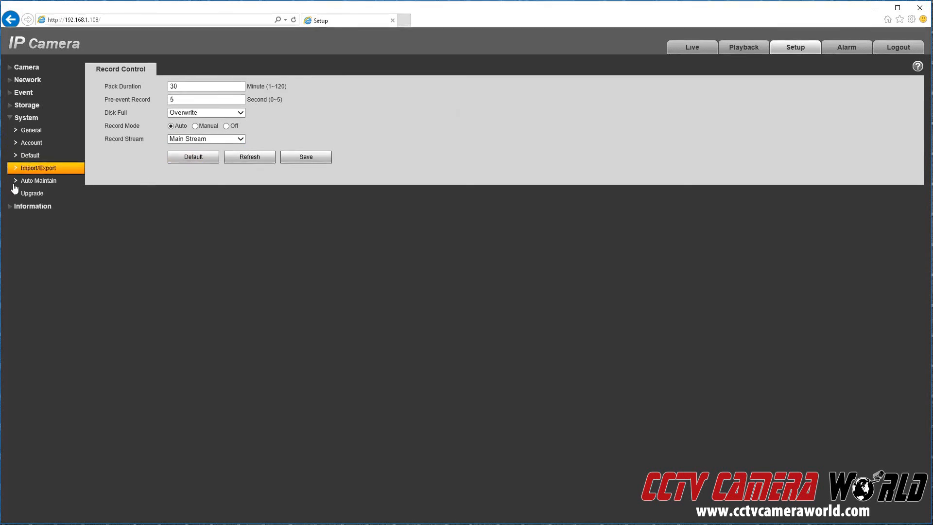
Step through System General, Account, Default, Import/Export, Auto Maintain and Upgrade, then Information Version.
click(30, 132)
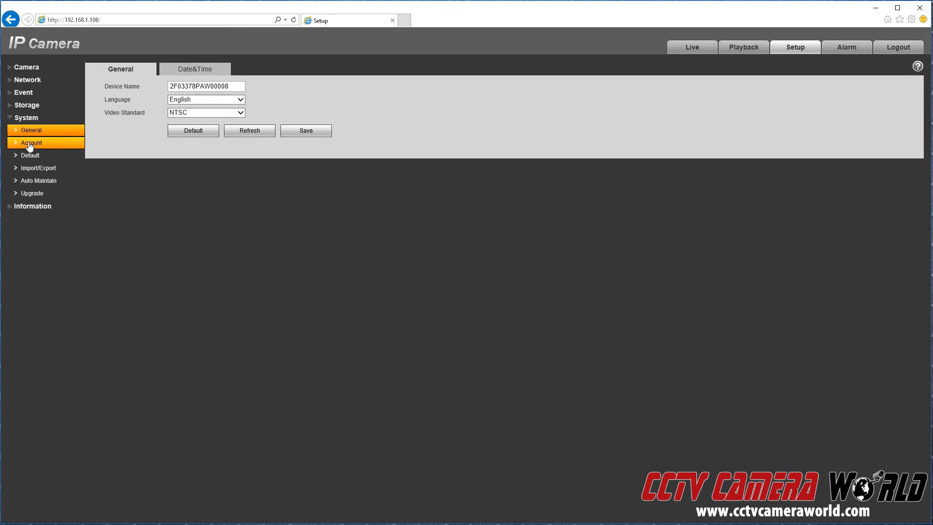
click(29, 144)
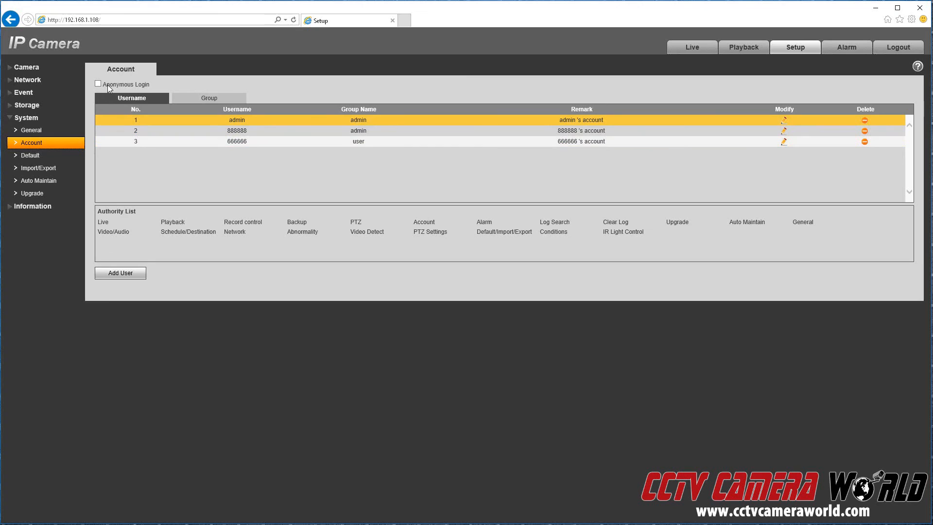
click(45, 156)
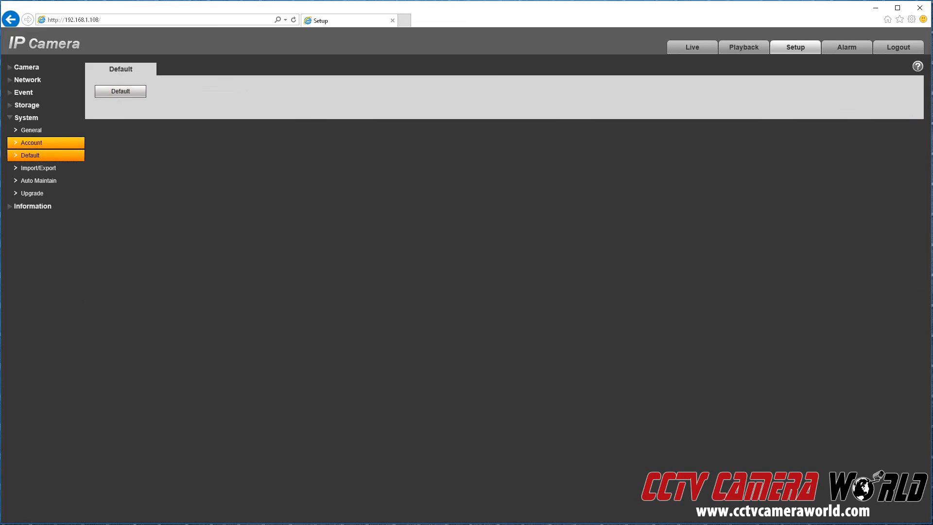
click(23, 174)
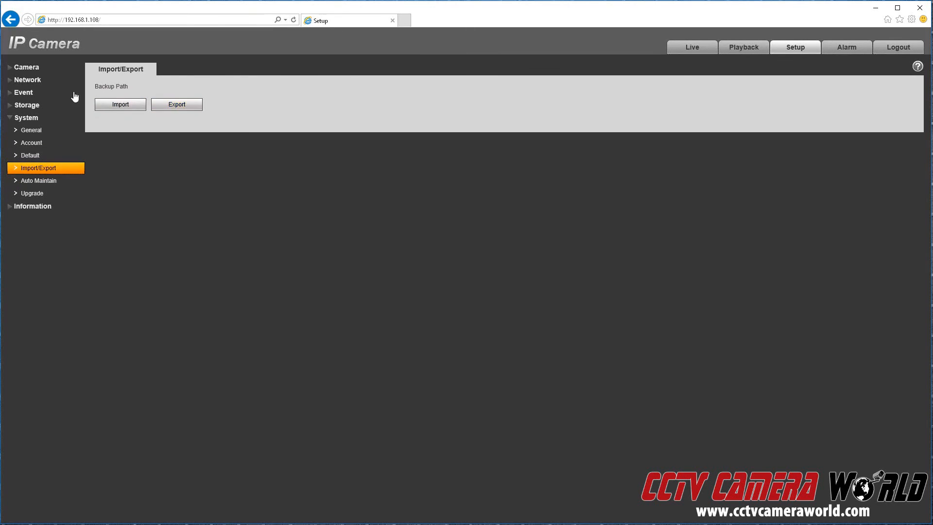
click(50, 184)
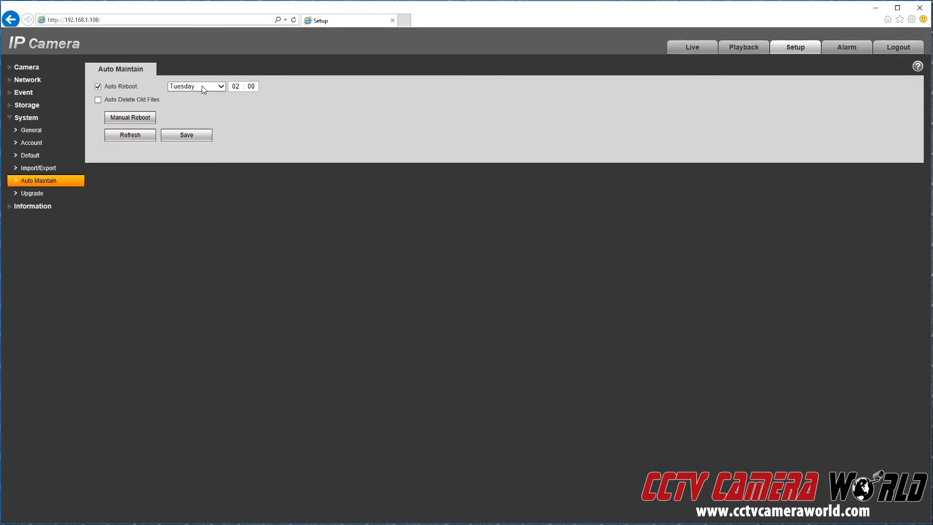
click(38, 194)
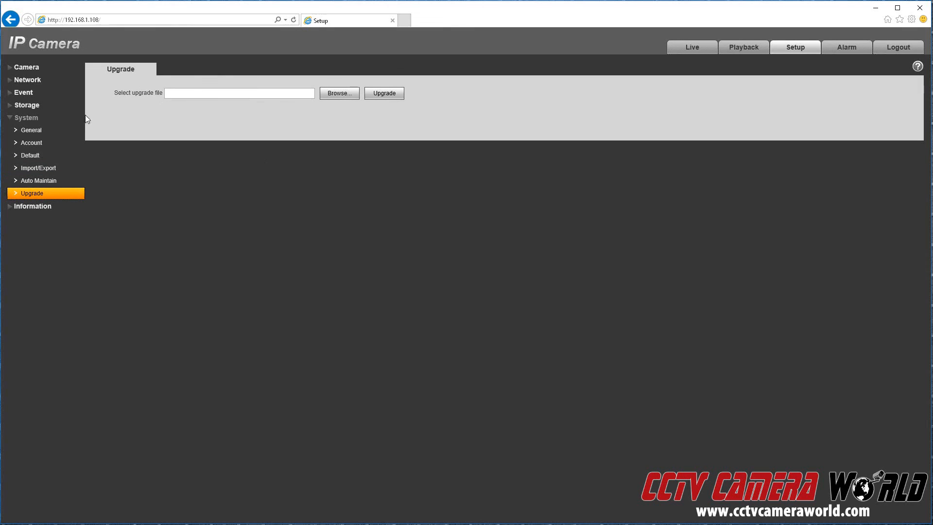
click(48, 207)
click(35, 146)
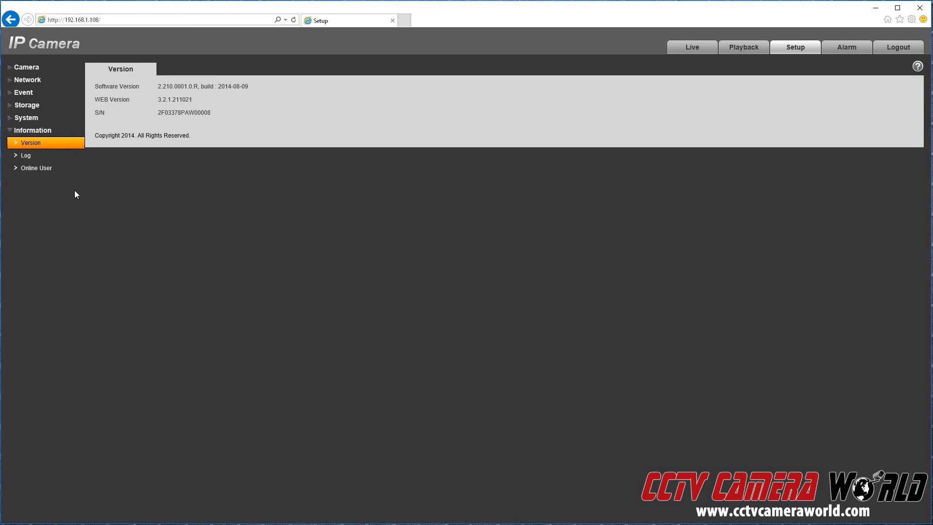
Search the device log, which finds no entries, review the online users, then go to the Alarm page.
click(25, 155)
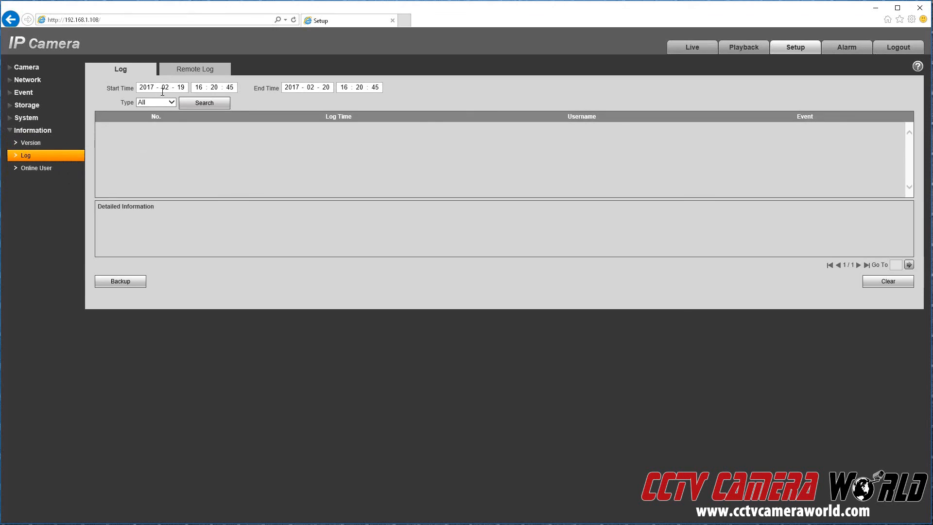
click(202, 103)
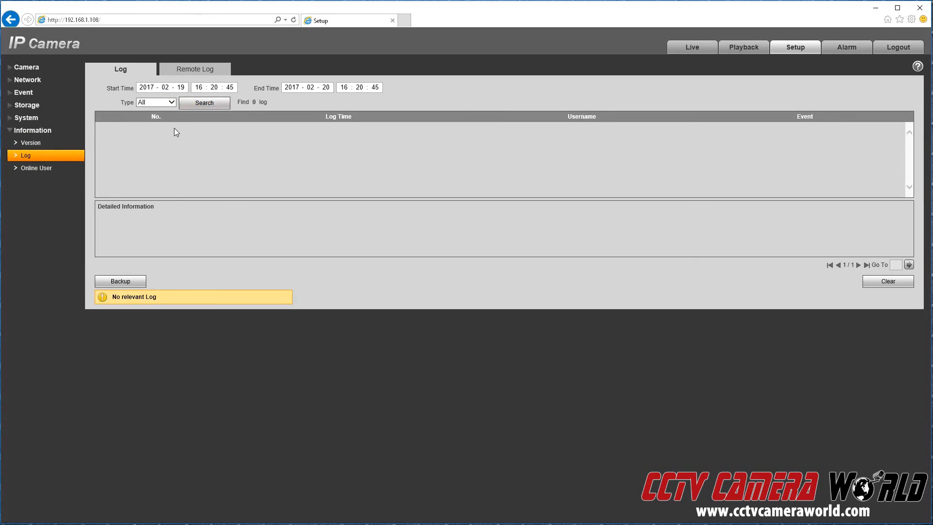
click(180, 87)
click(41, 169)
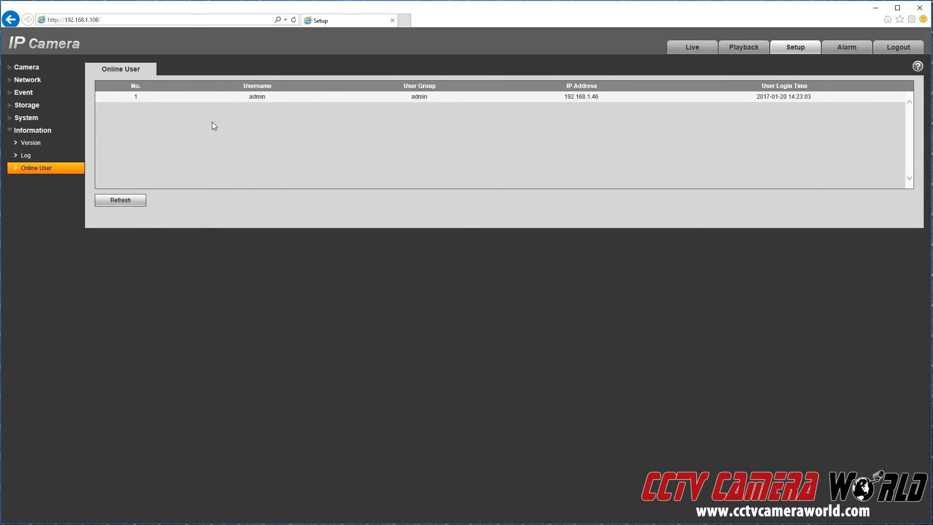
click(848, 49)
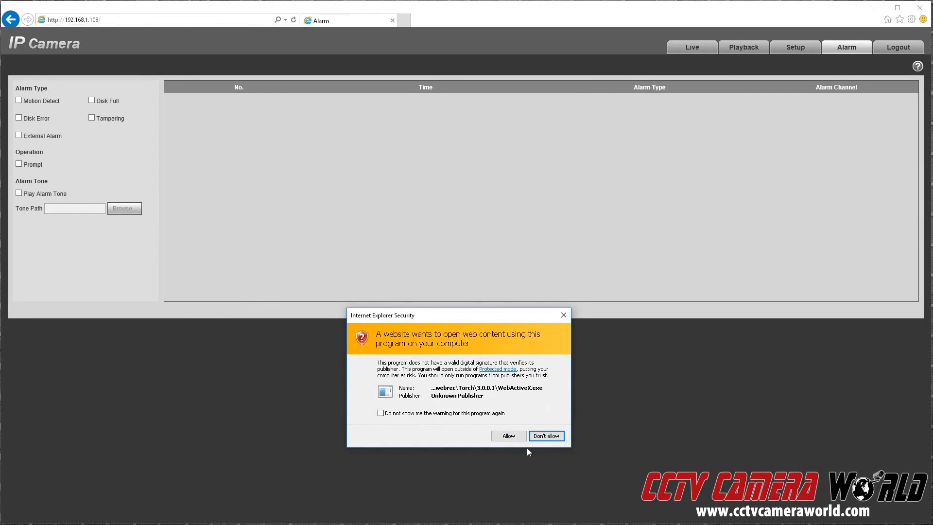
Allow the WebActiveX plugin to run and return to the Live view showing the scanner's main stream.
click(507, 438)
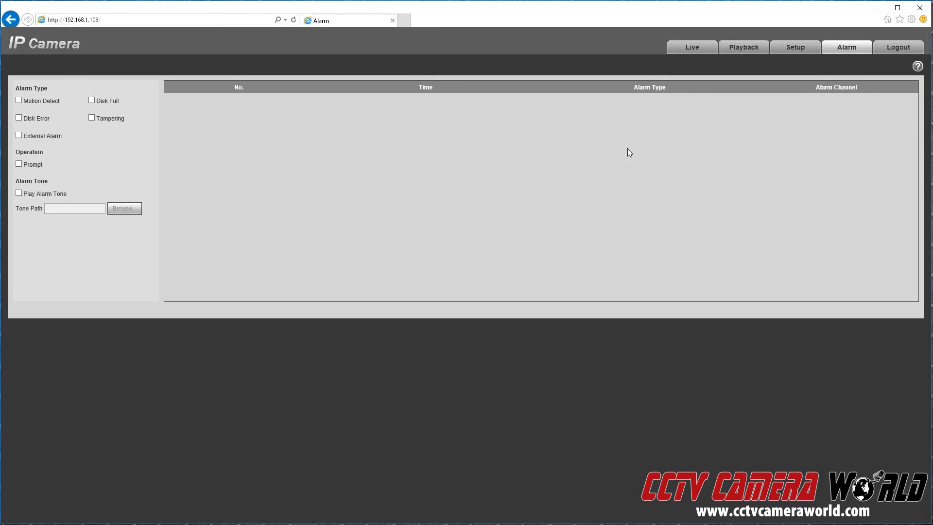
click(744, 47)
click(694, 49)
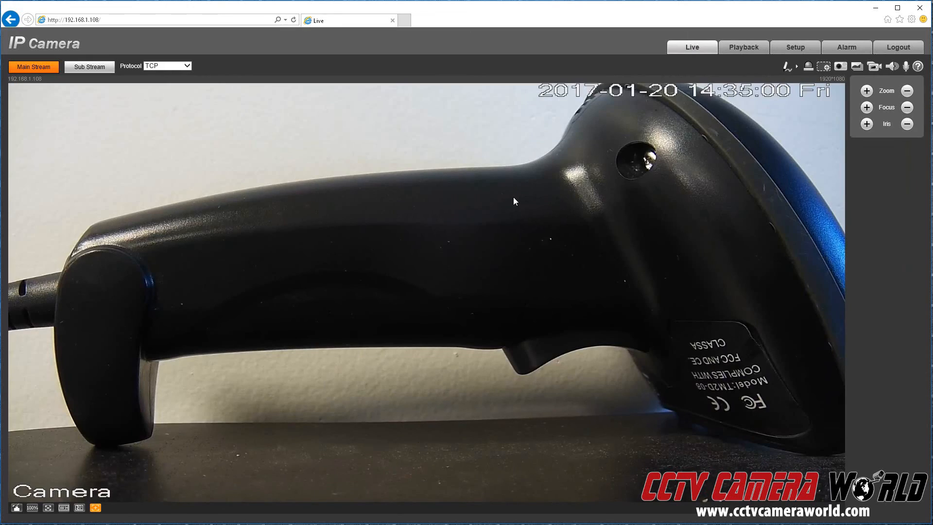